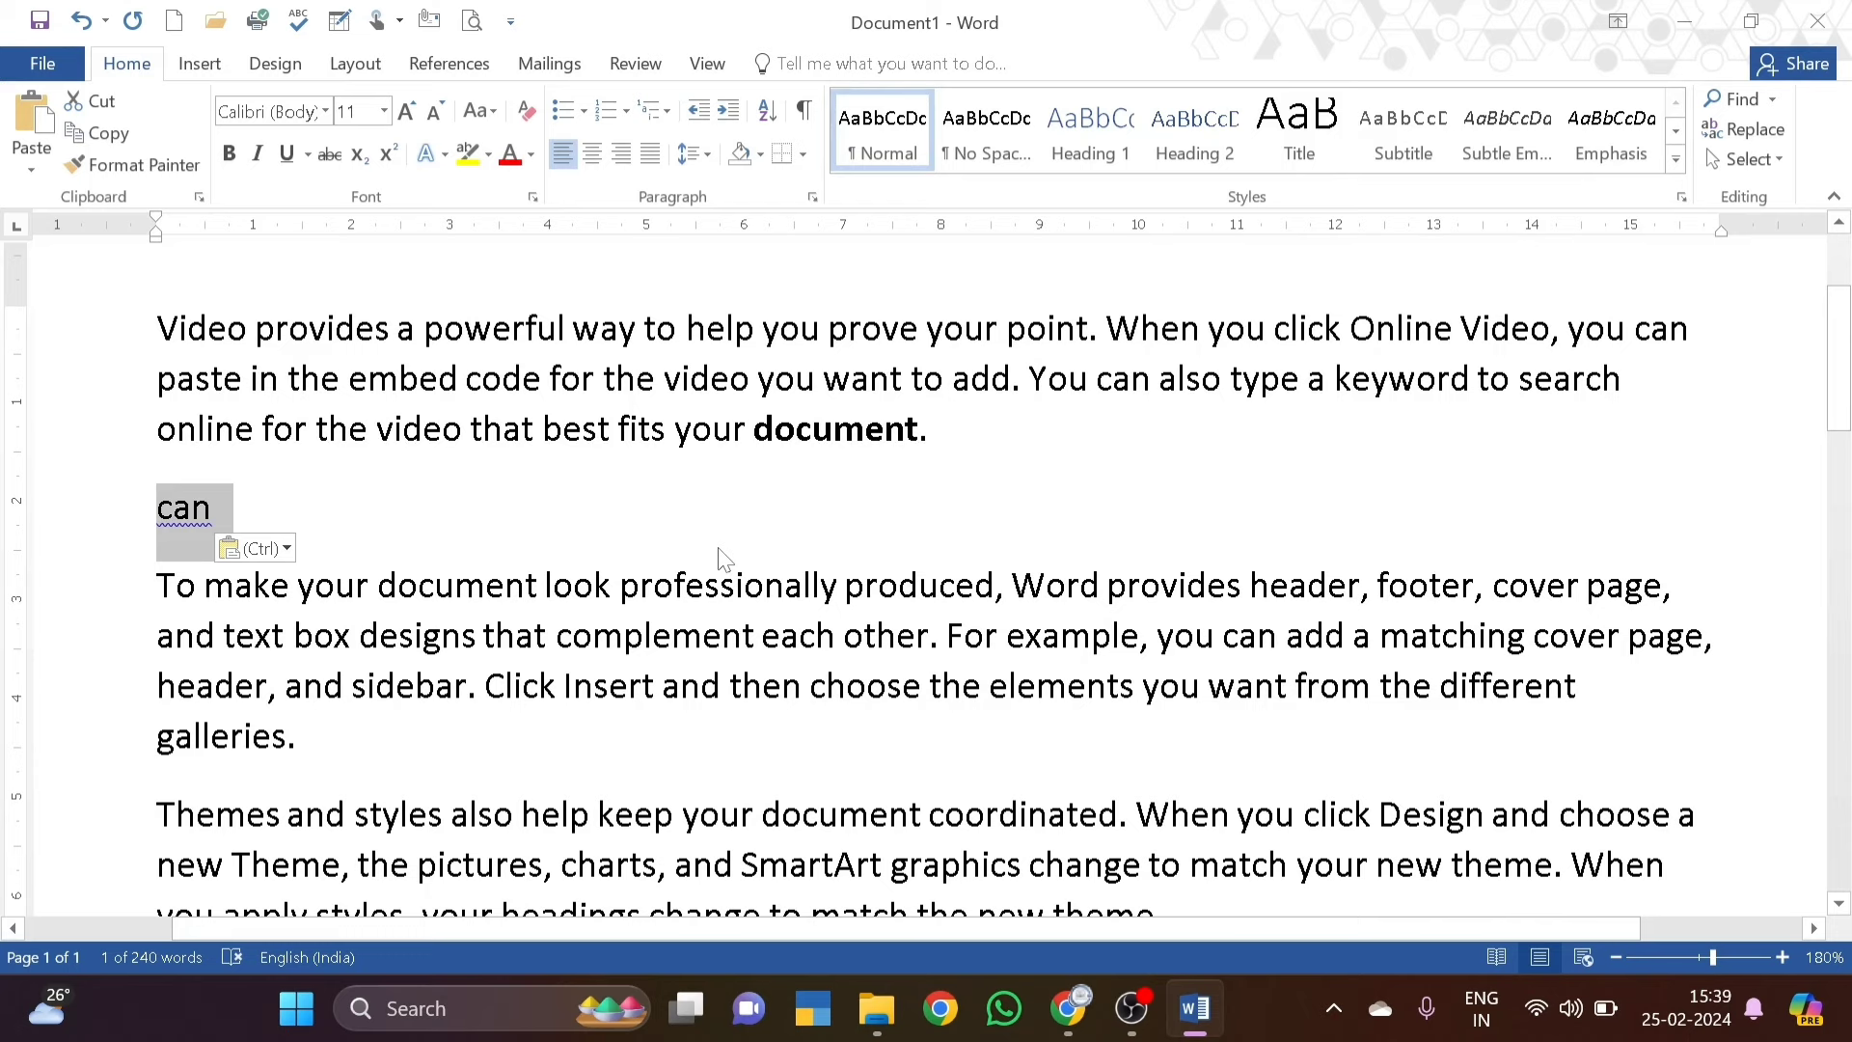
Step: View the font settings of the selected word "can" and leave them unchanged
key(ctrl+d)
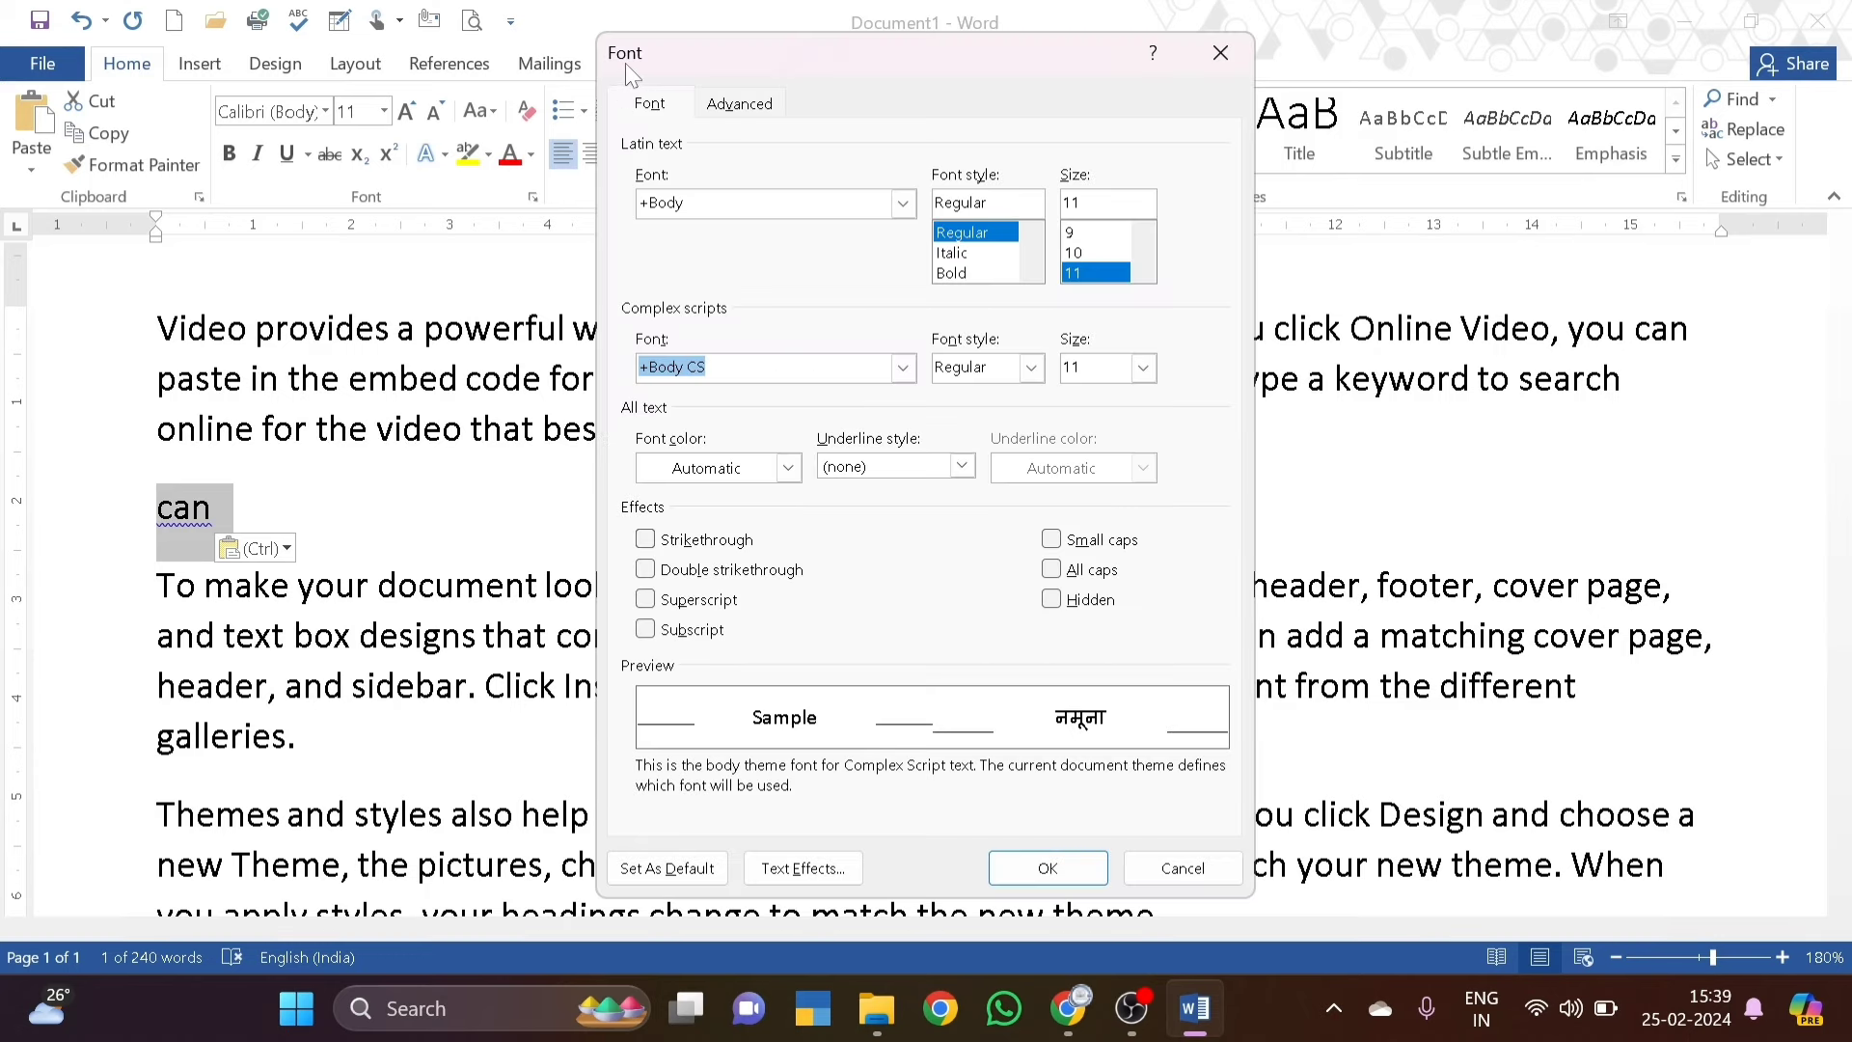
click(1220, 54)
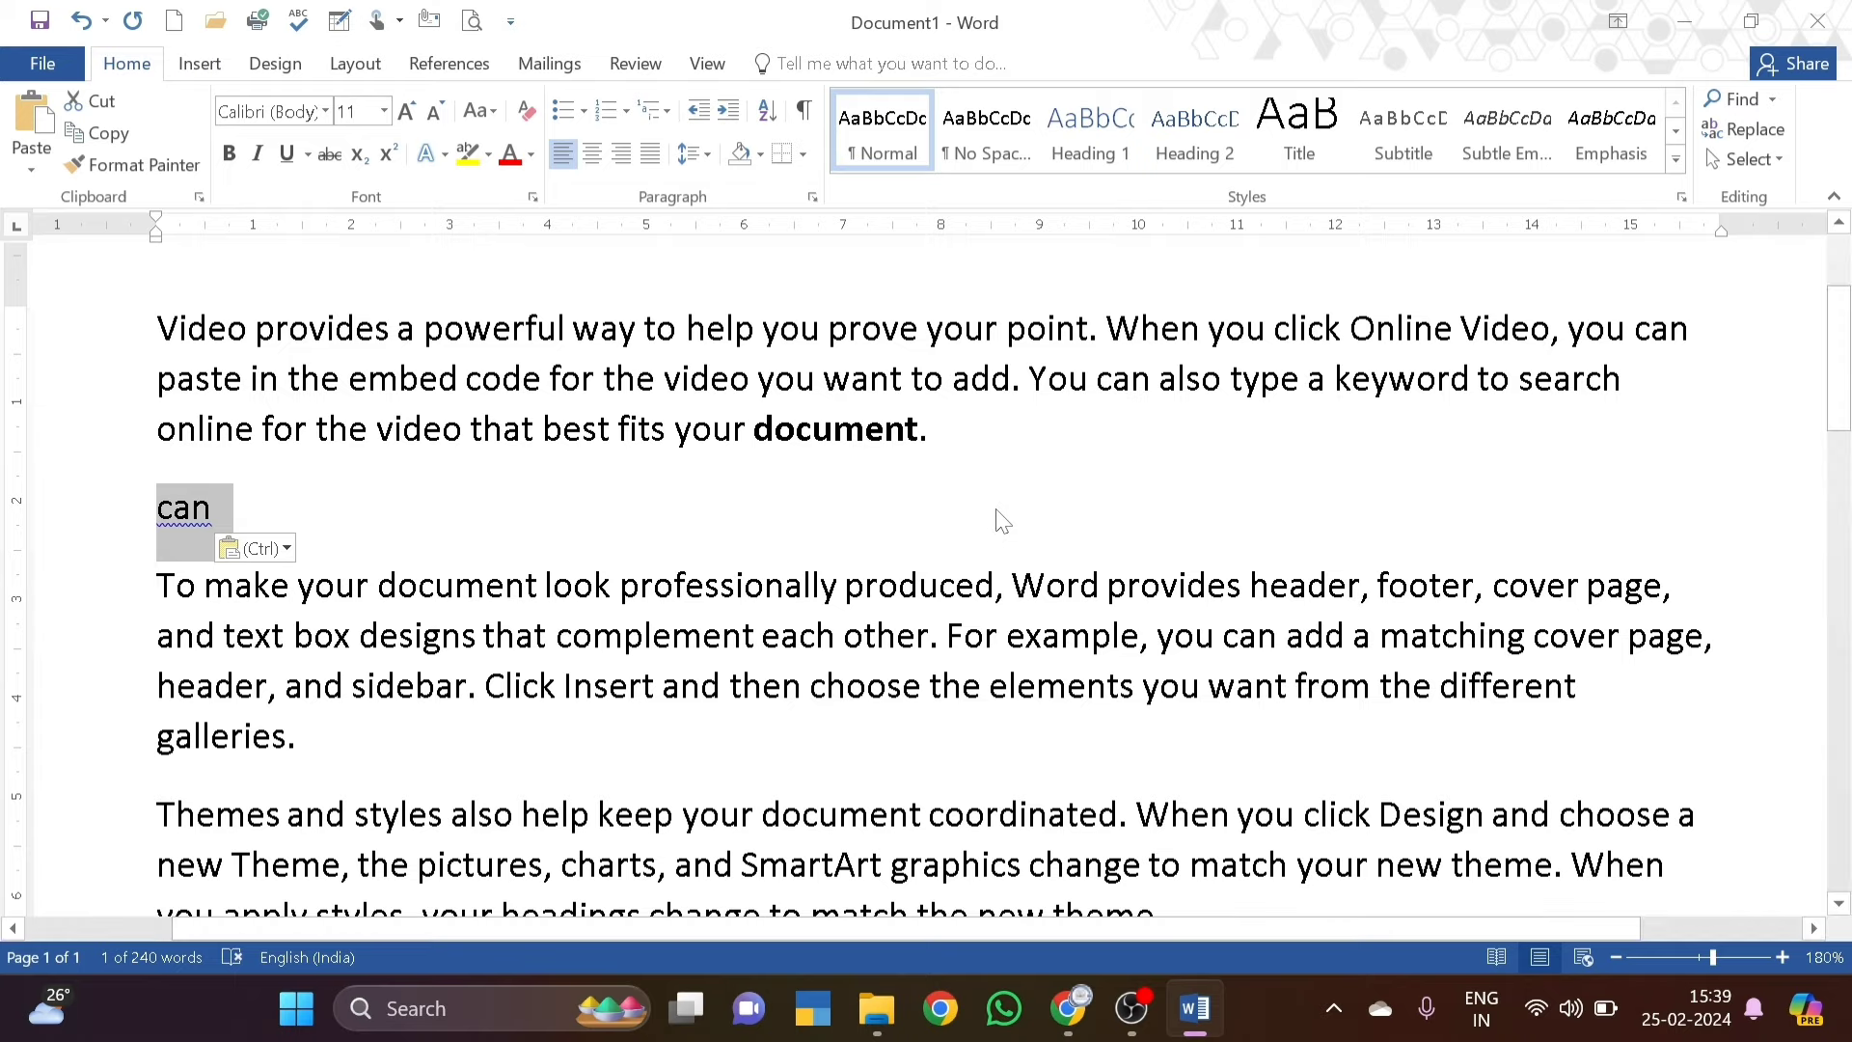
Step: Center the paragraph containing the word "can" and deselect it with the cursor at the end of the word
click(1617, 958)
click(1616, 958)
click(1617, 957)
click(1616, 957)
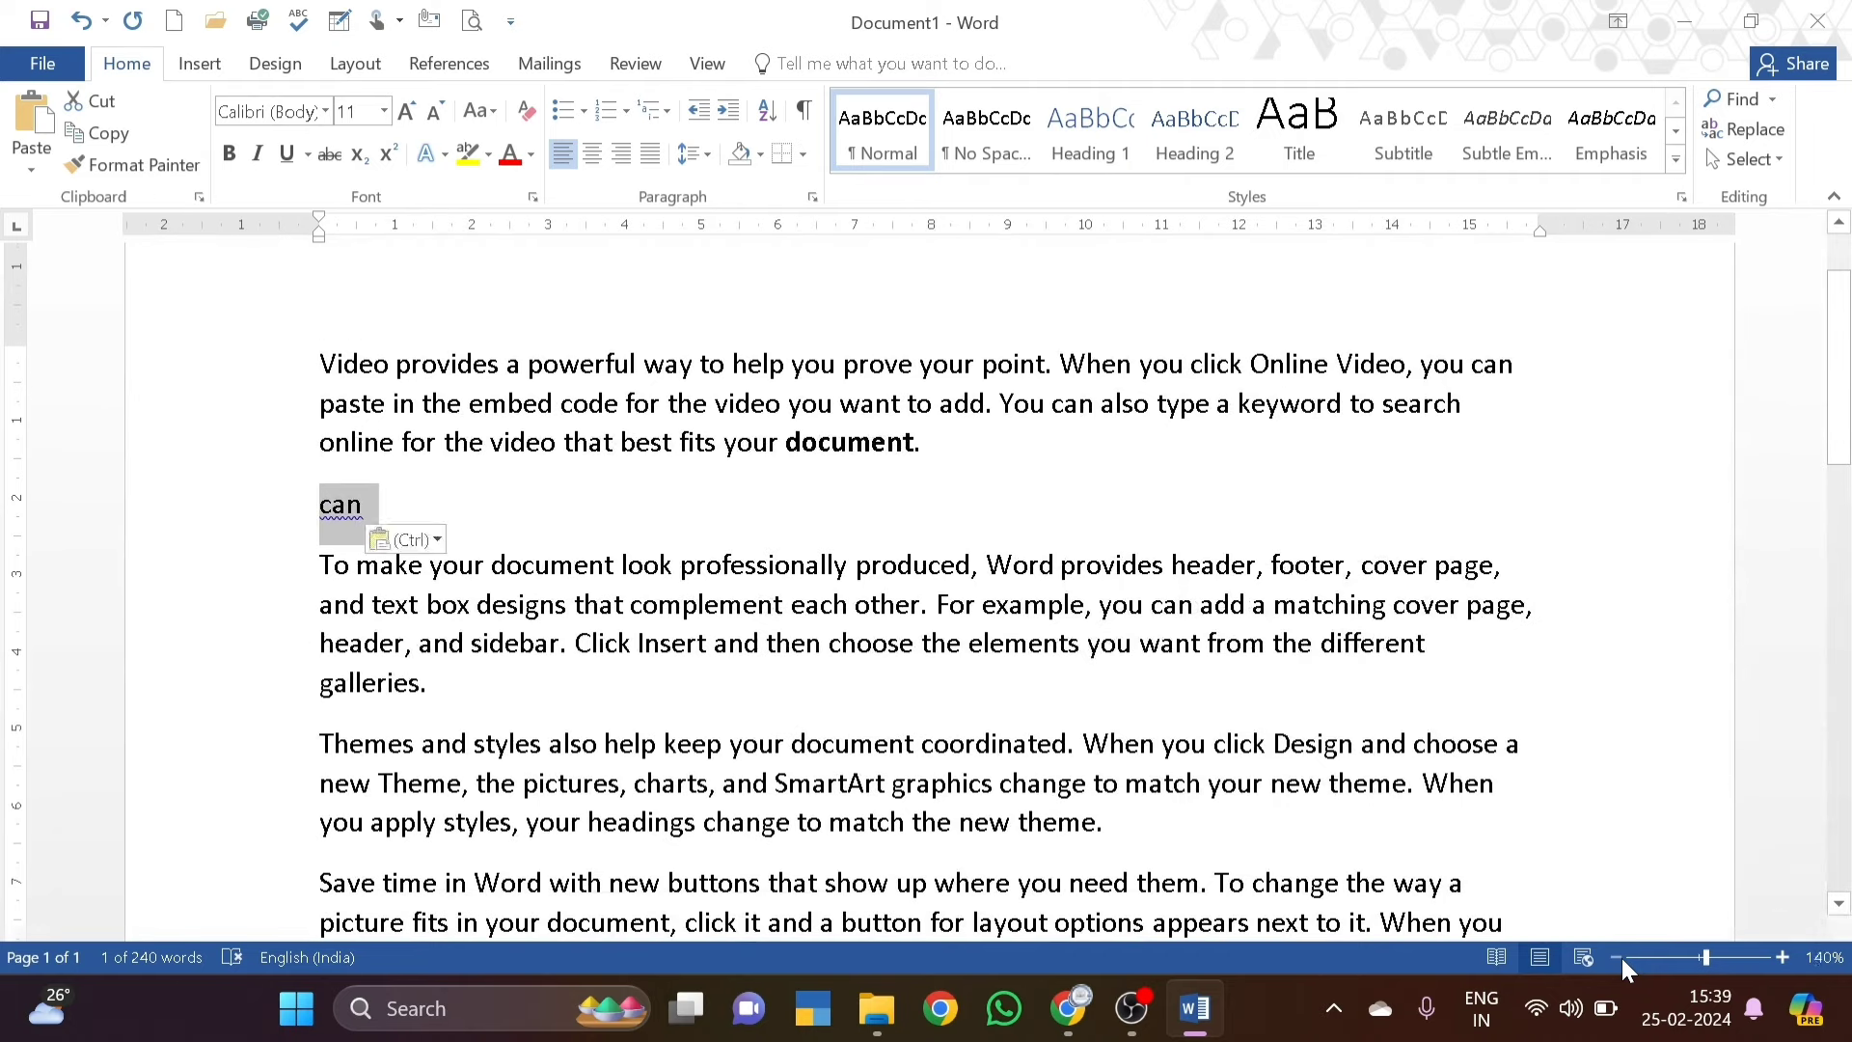
click(1616, 957)
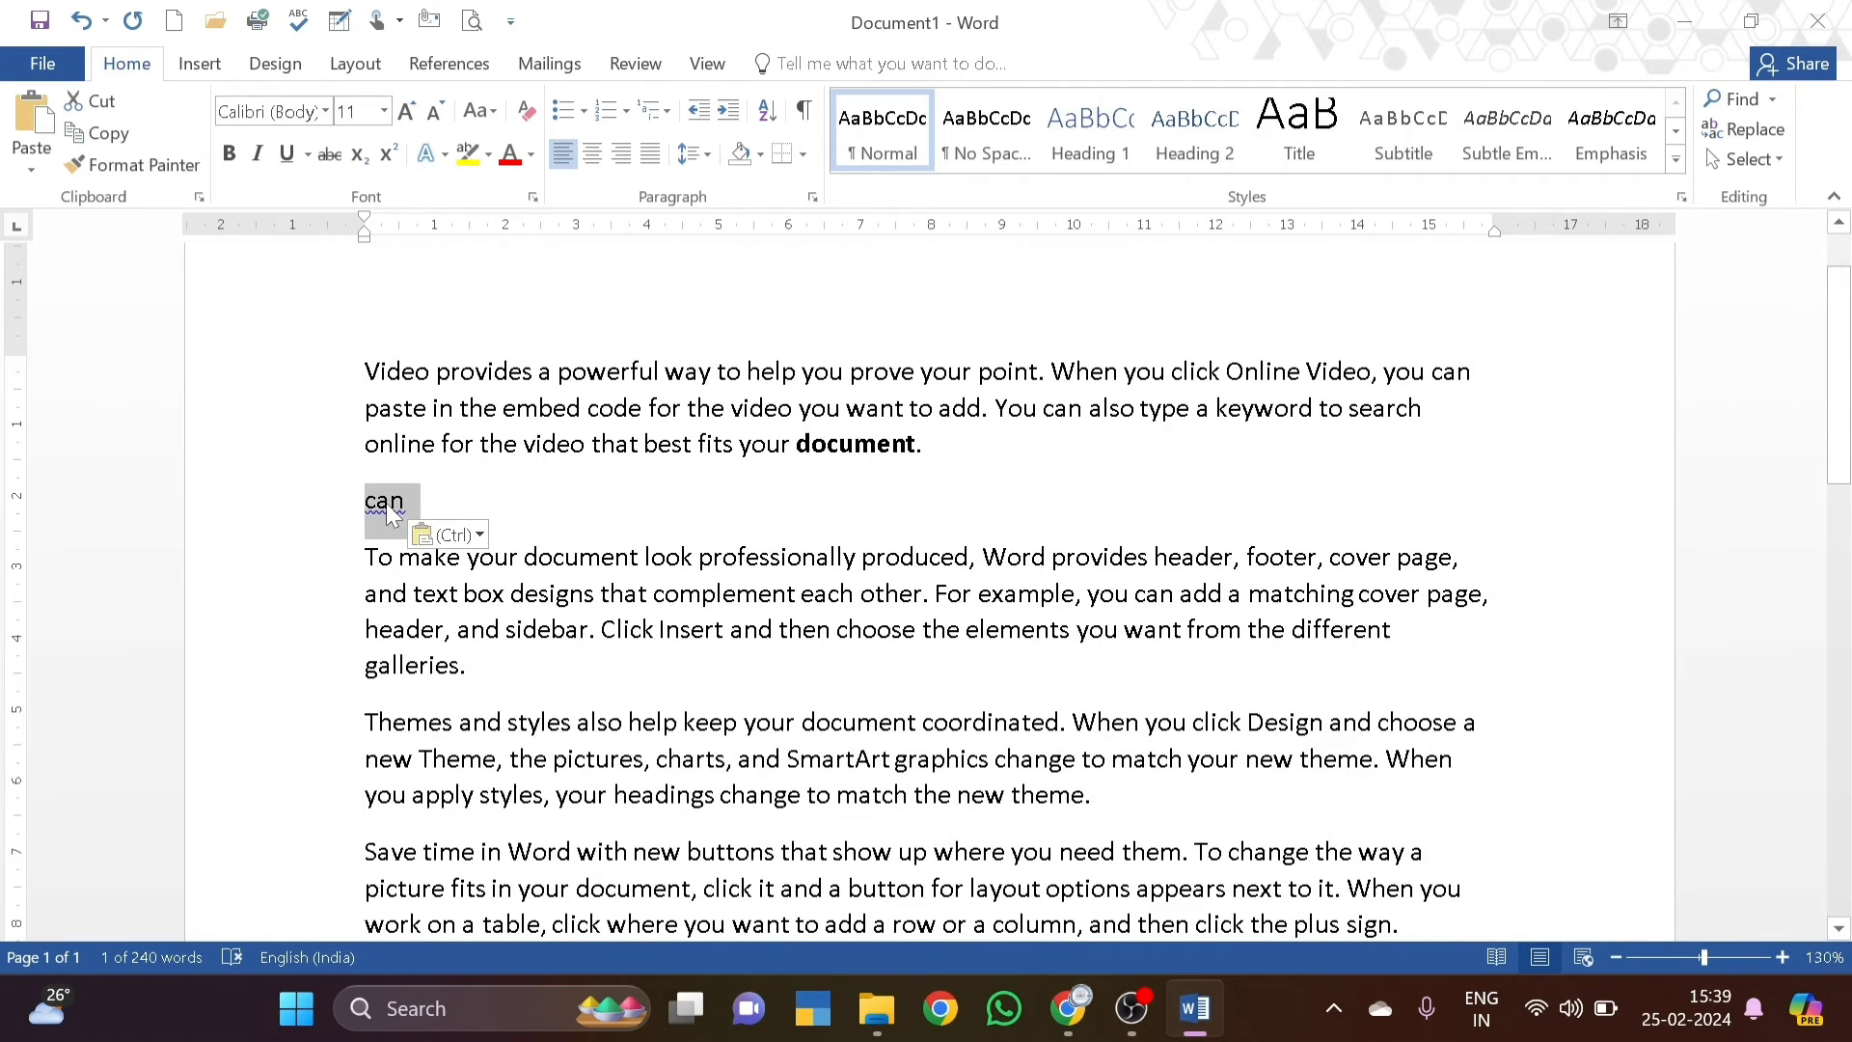
key(ctrl+e)
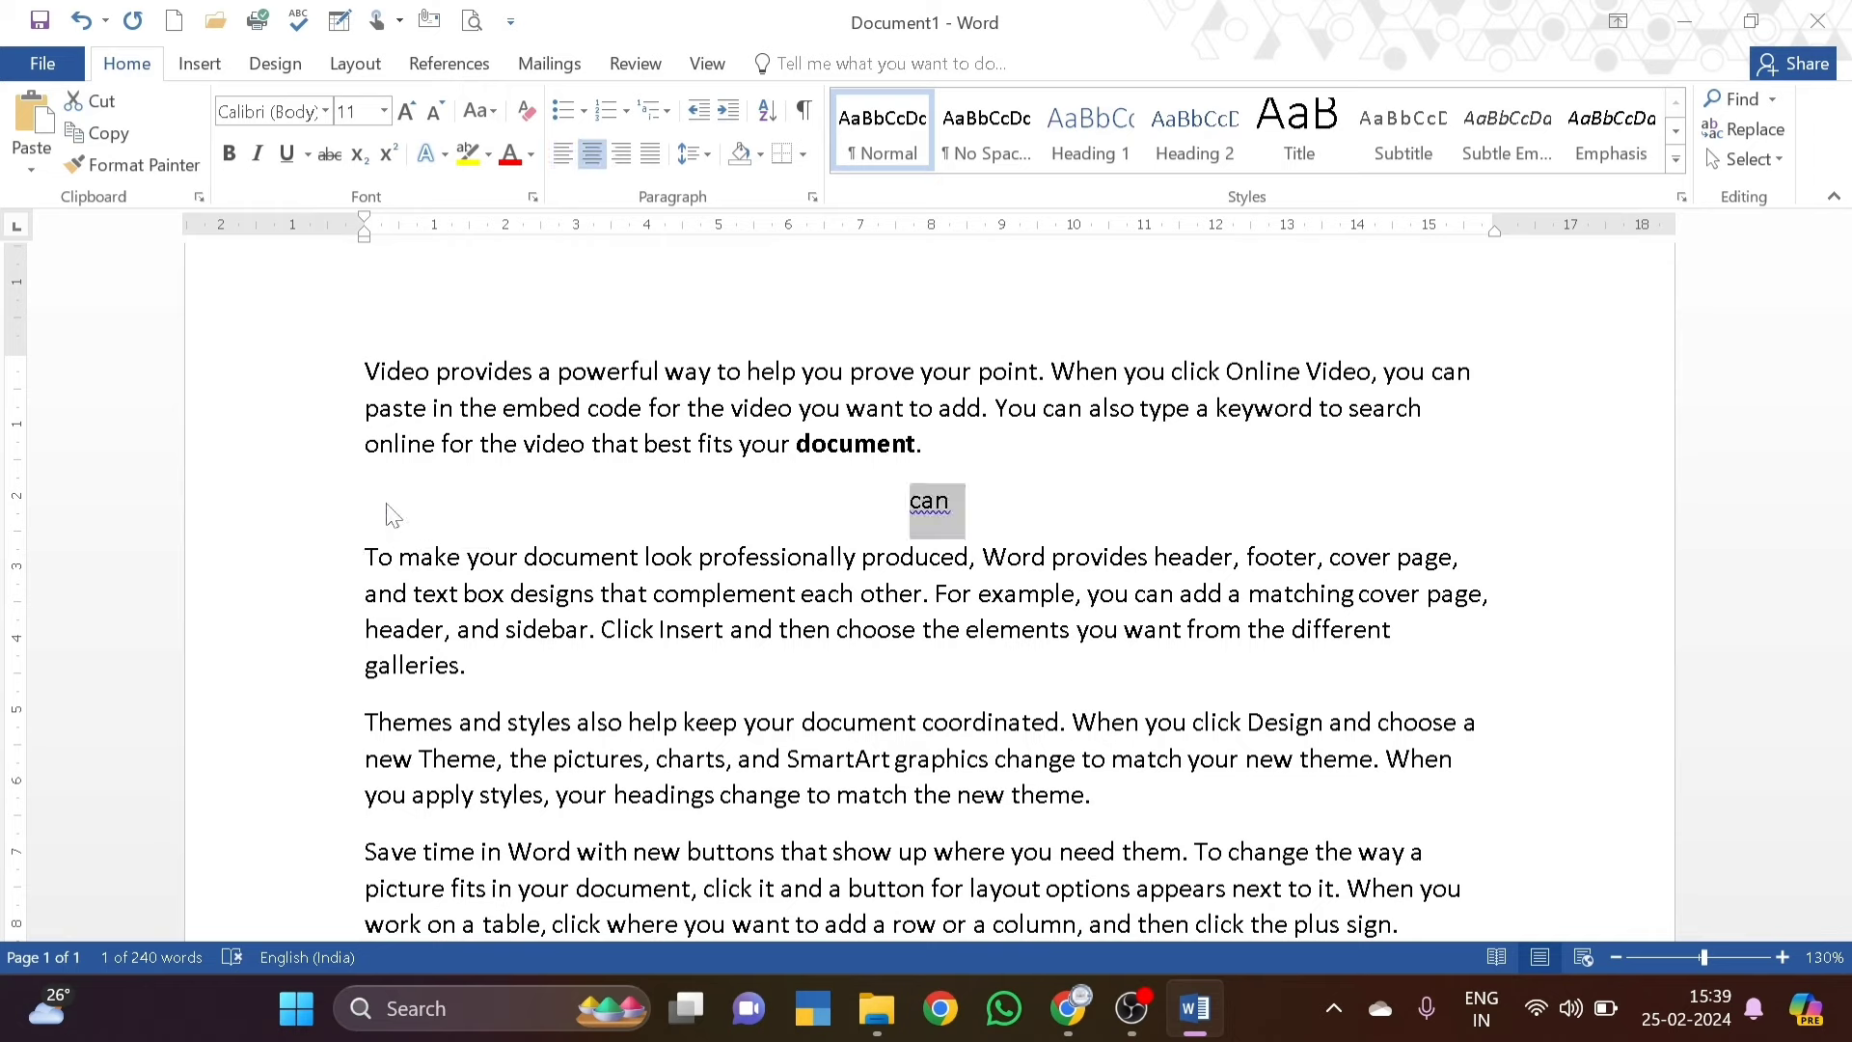
click(932, 503)
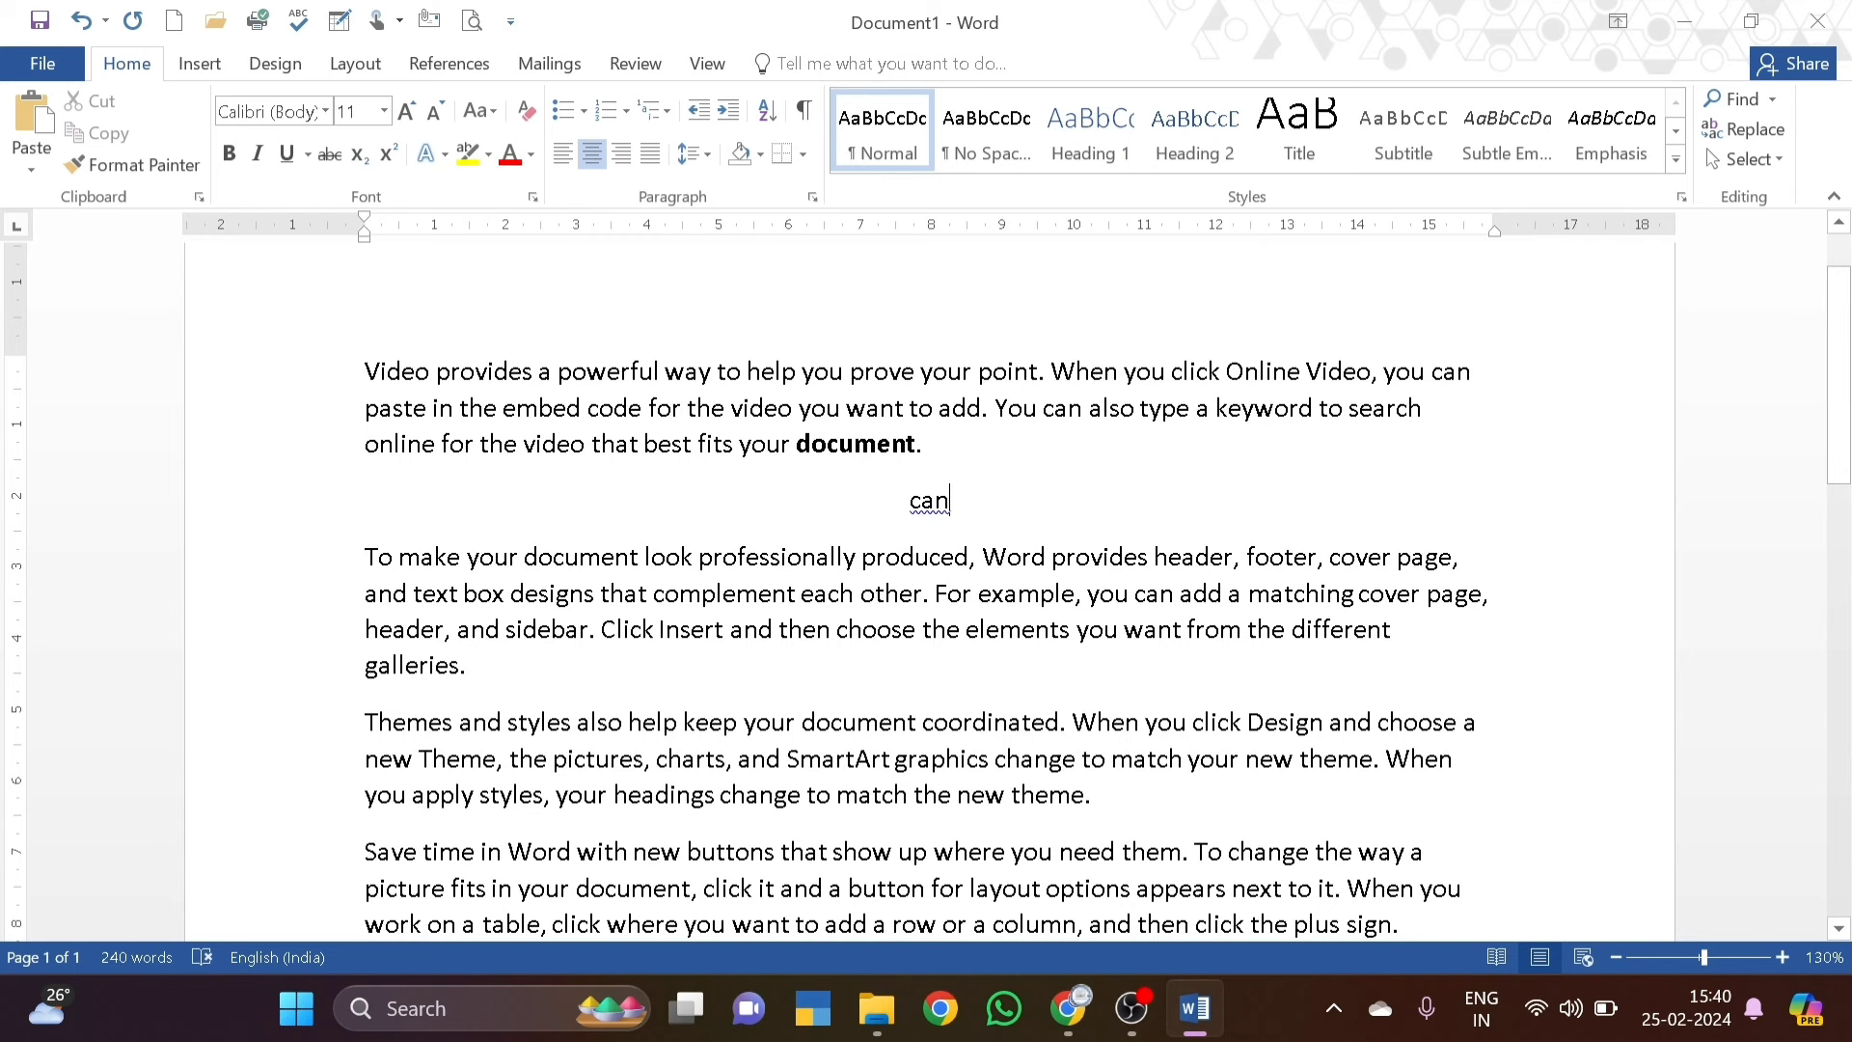
Step: Open Find and examine the Navigation pane's Headings, Pages and Results views, closing the pane when finished
key(ctrl+f)
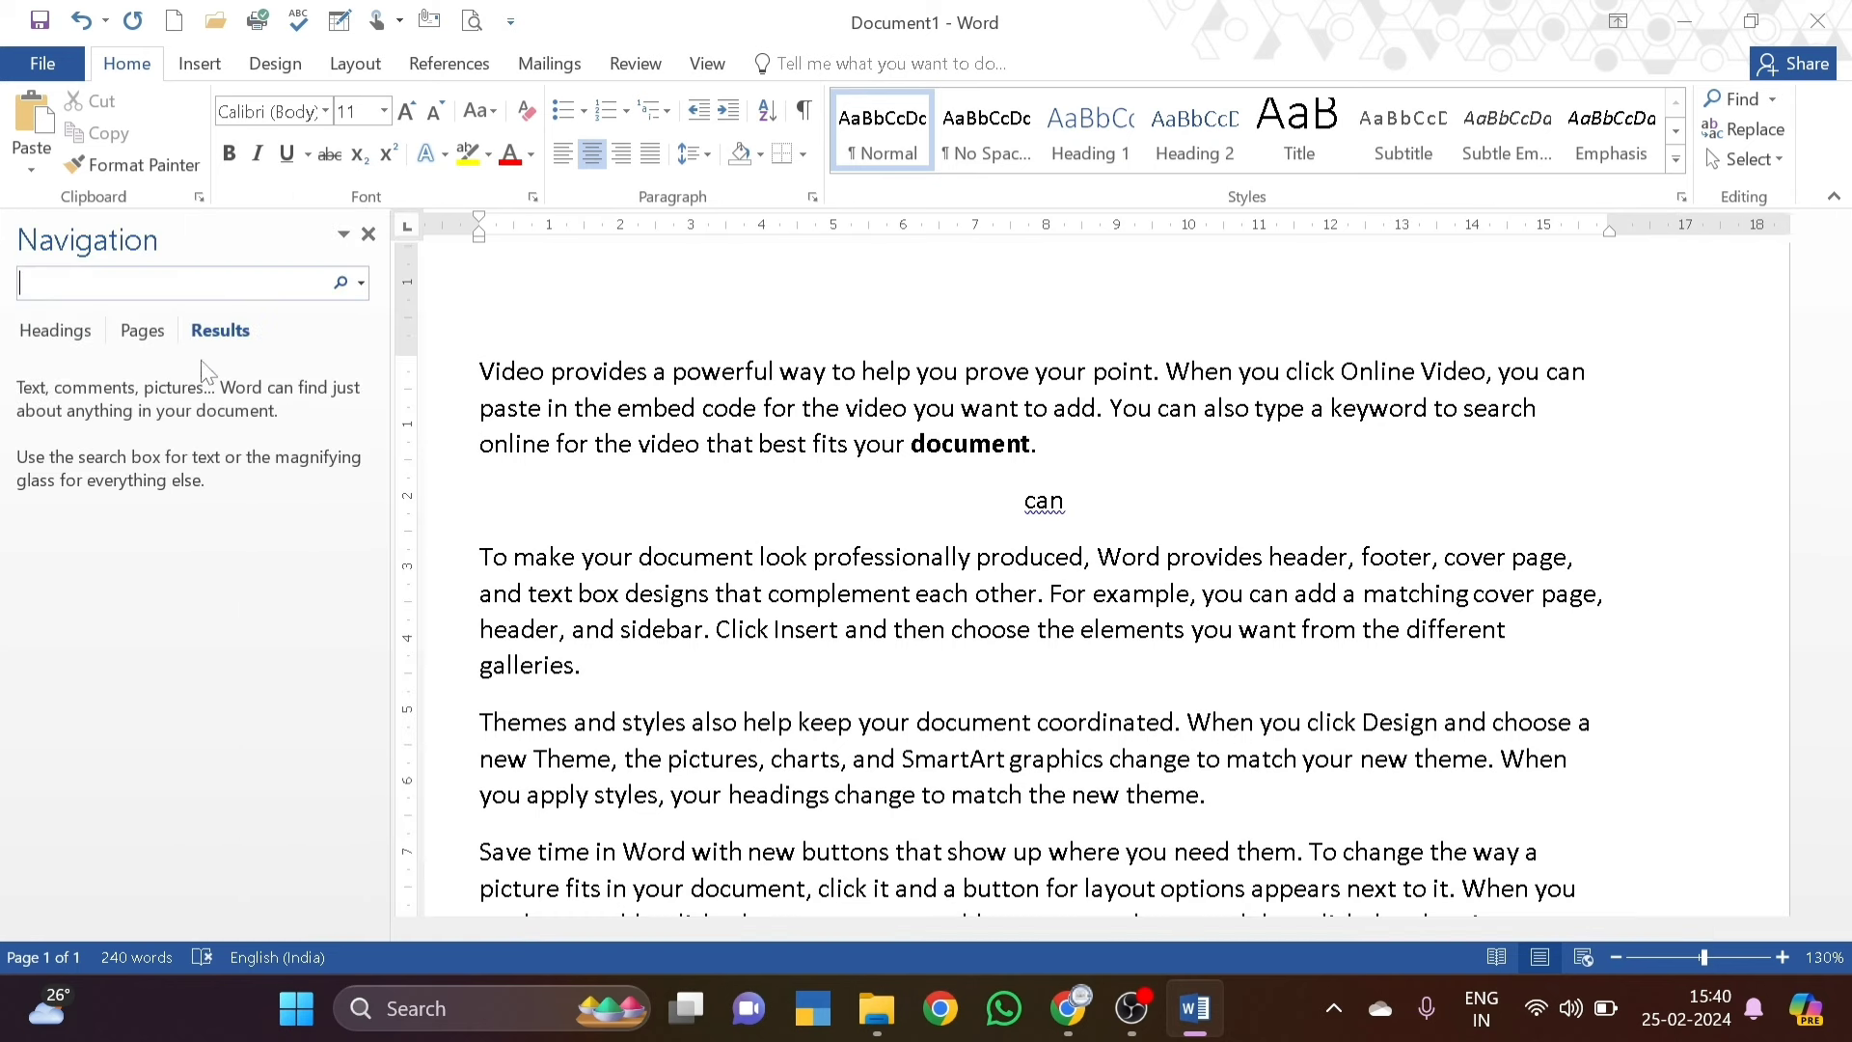
click(51, 331)
click(141, 331)
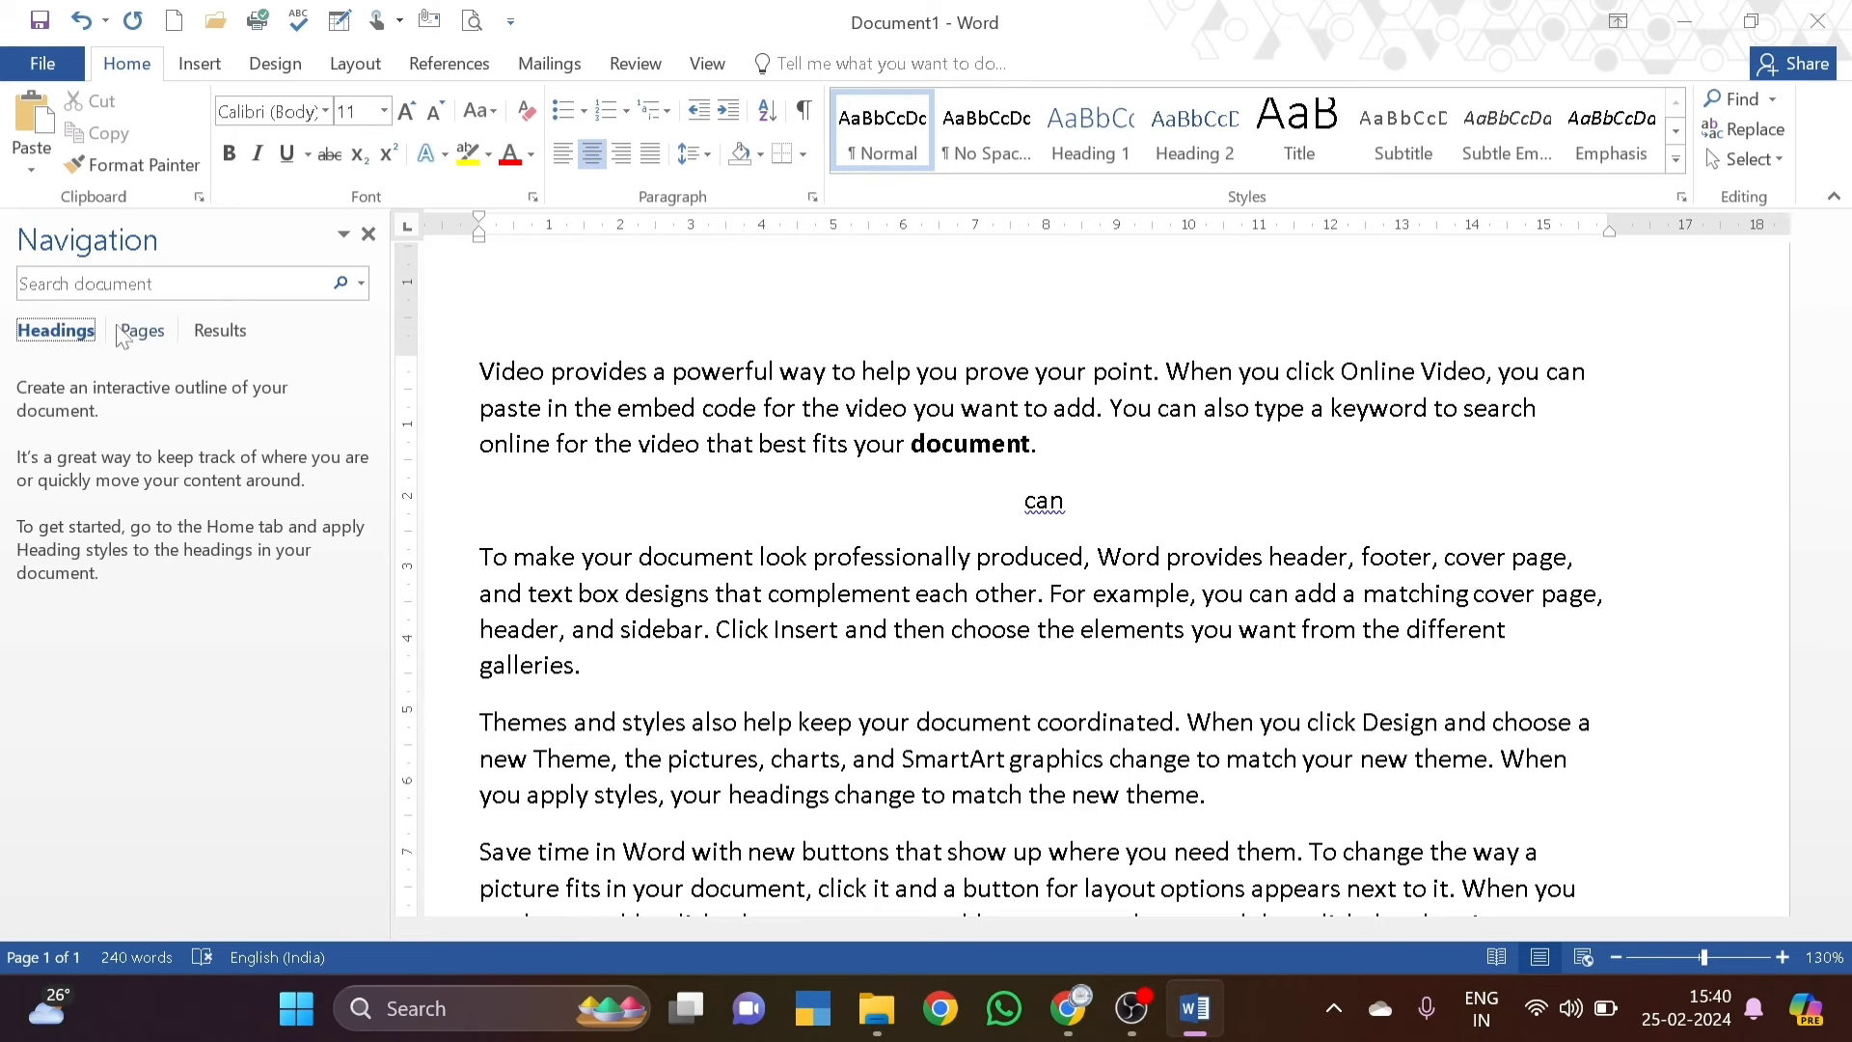
click(224, 331)
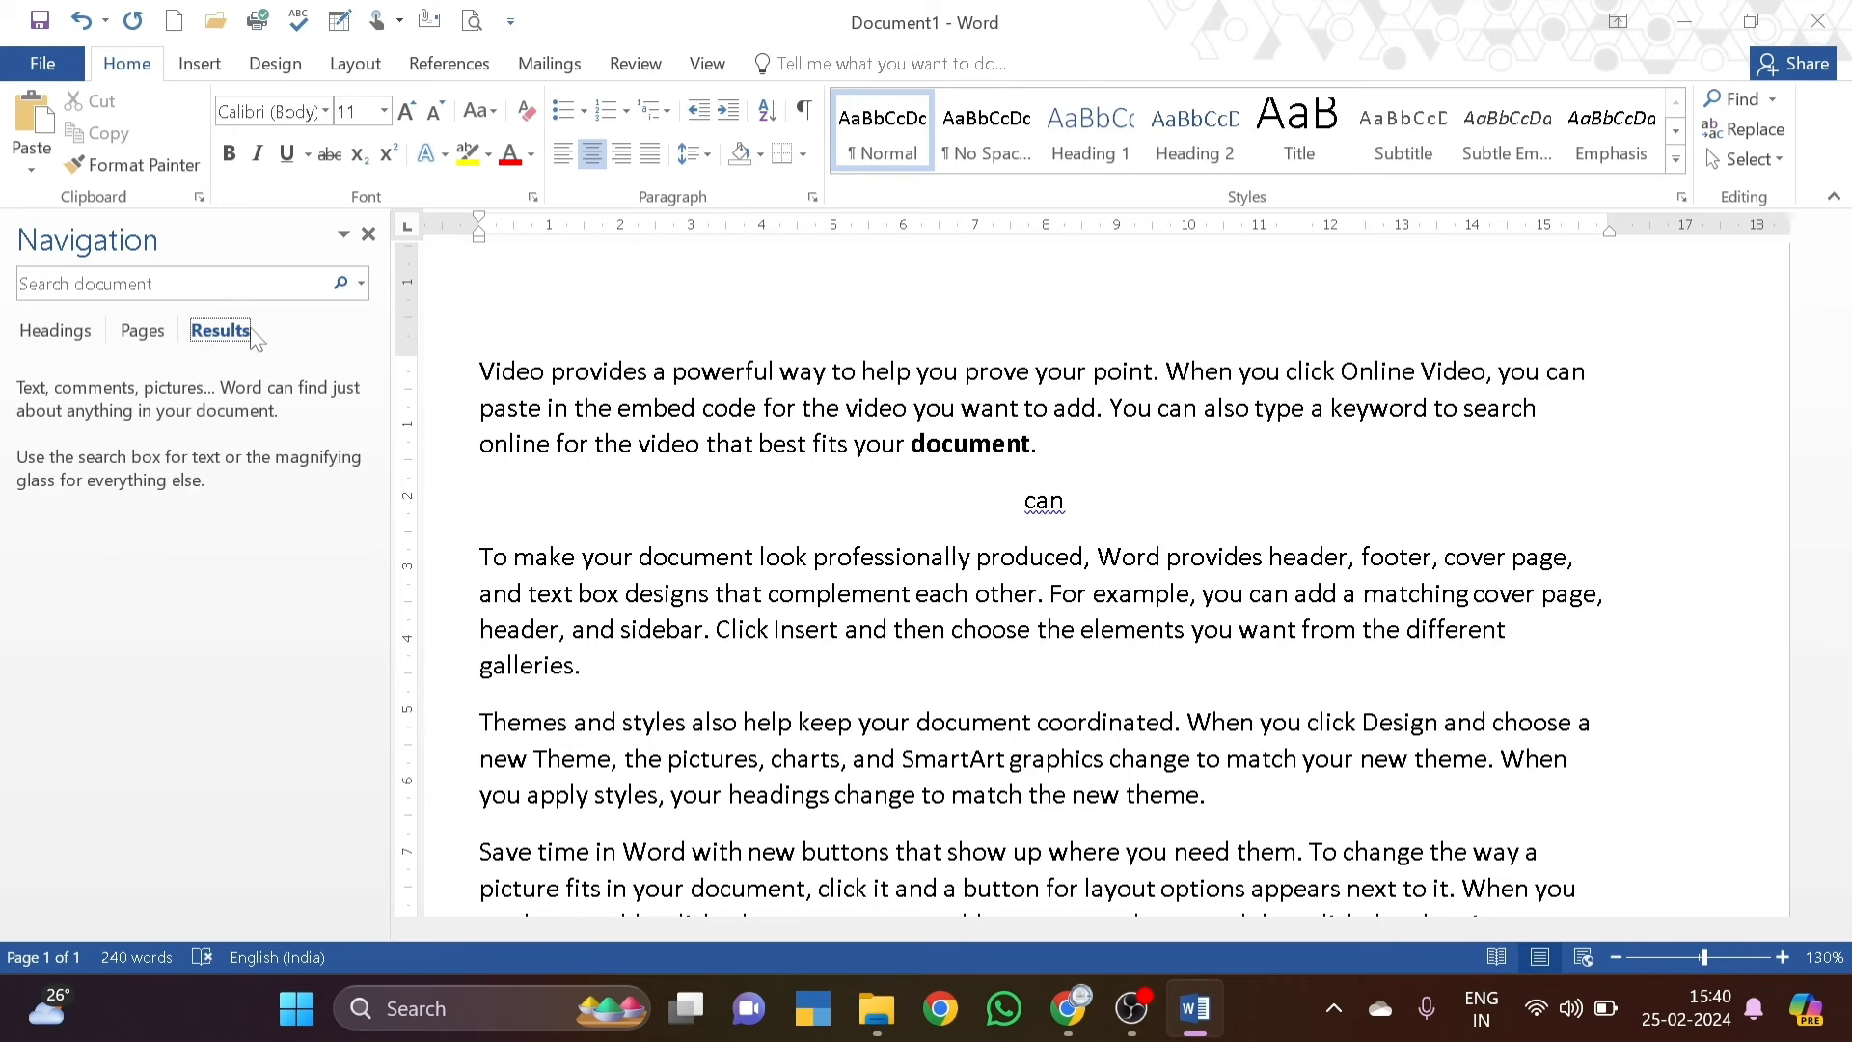
click(85, 332)
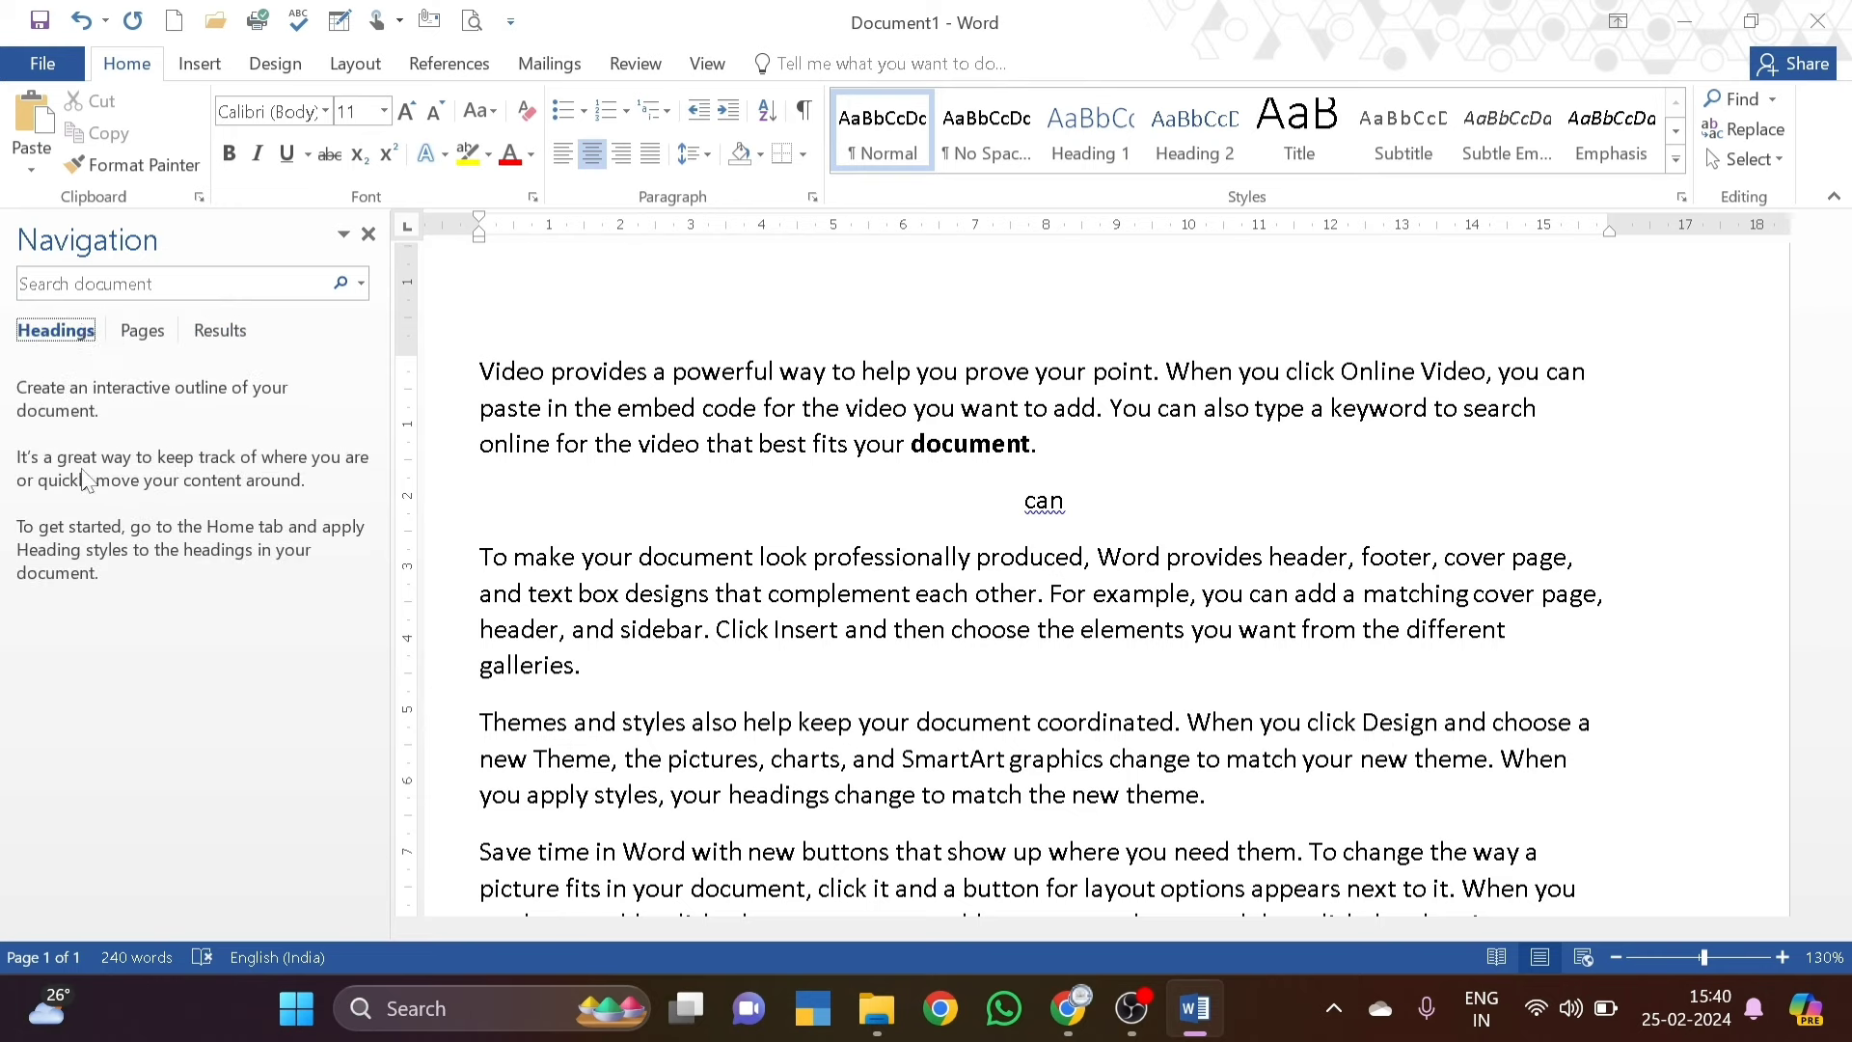
click(144, 332)
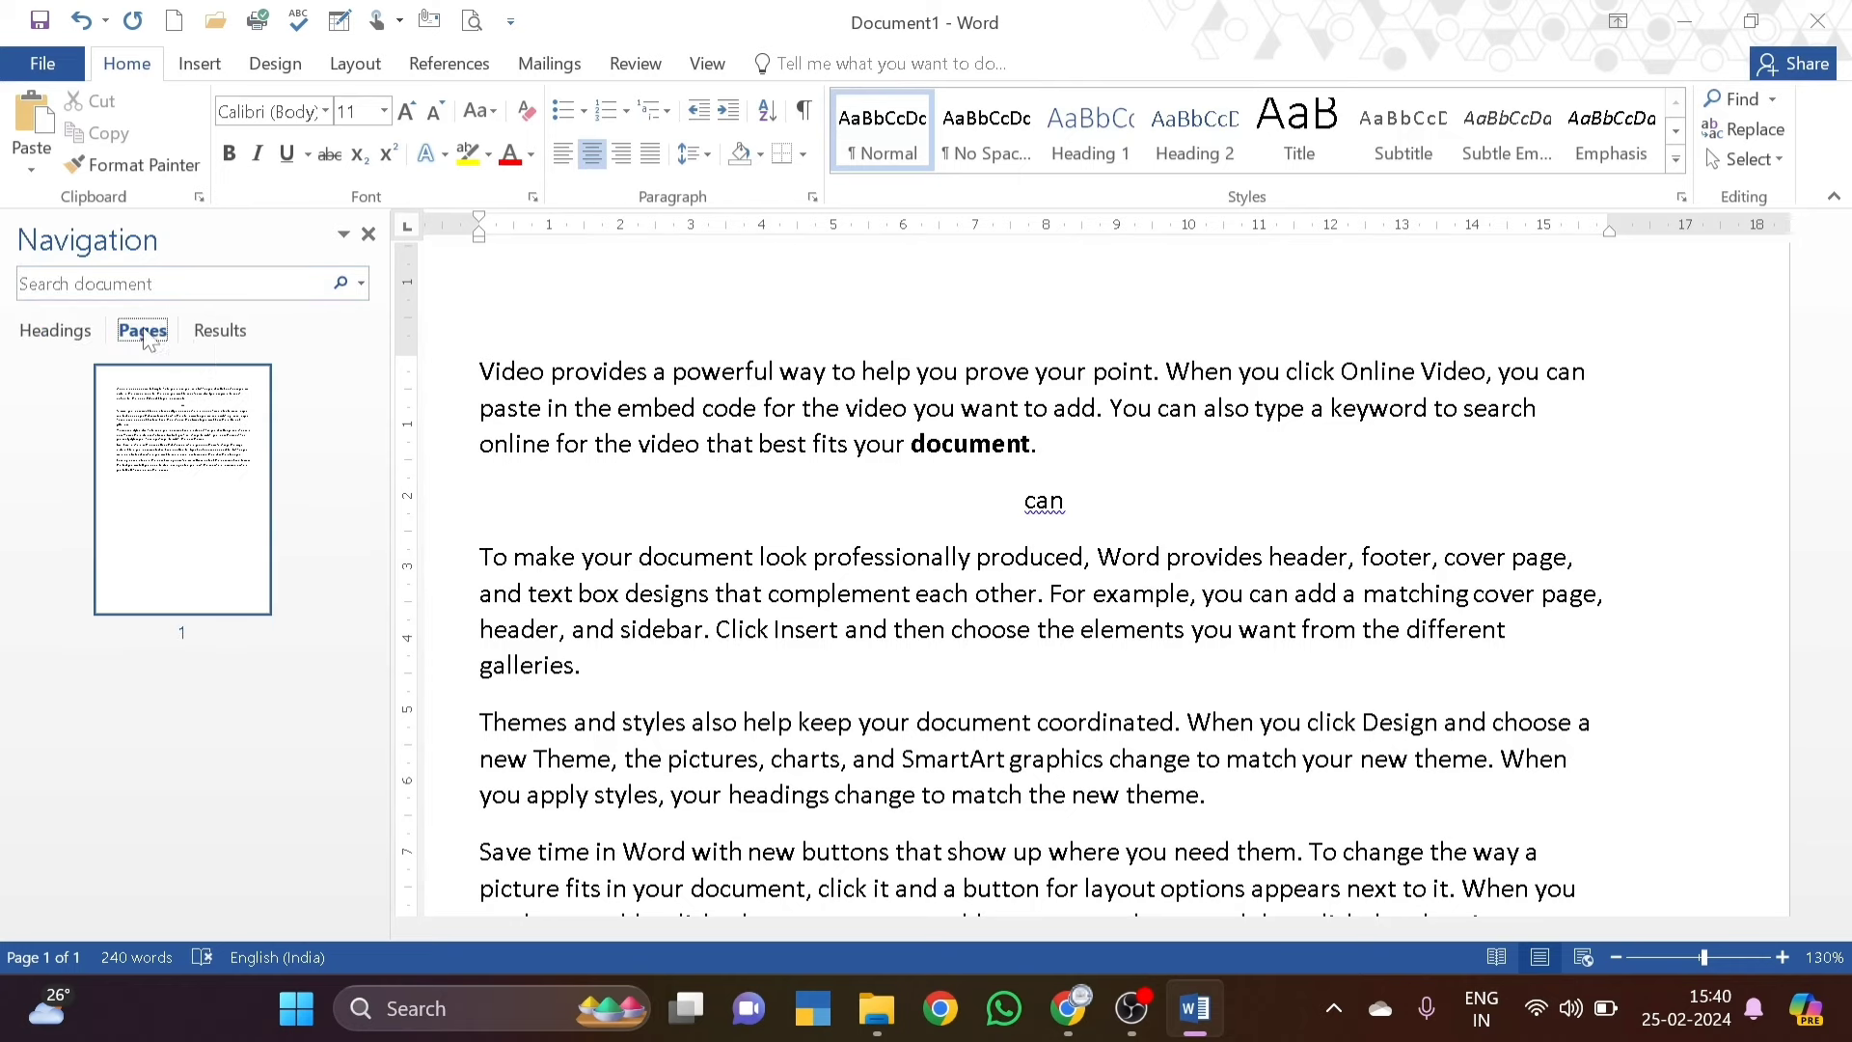
click(221, 331)
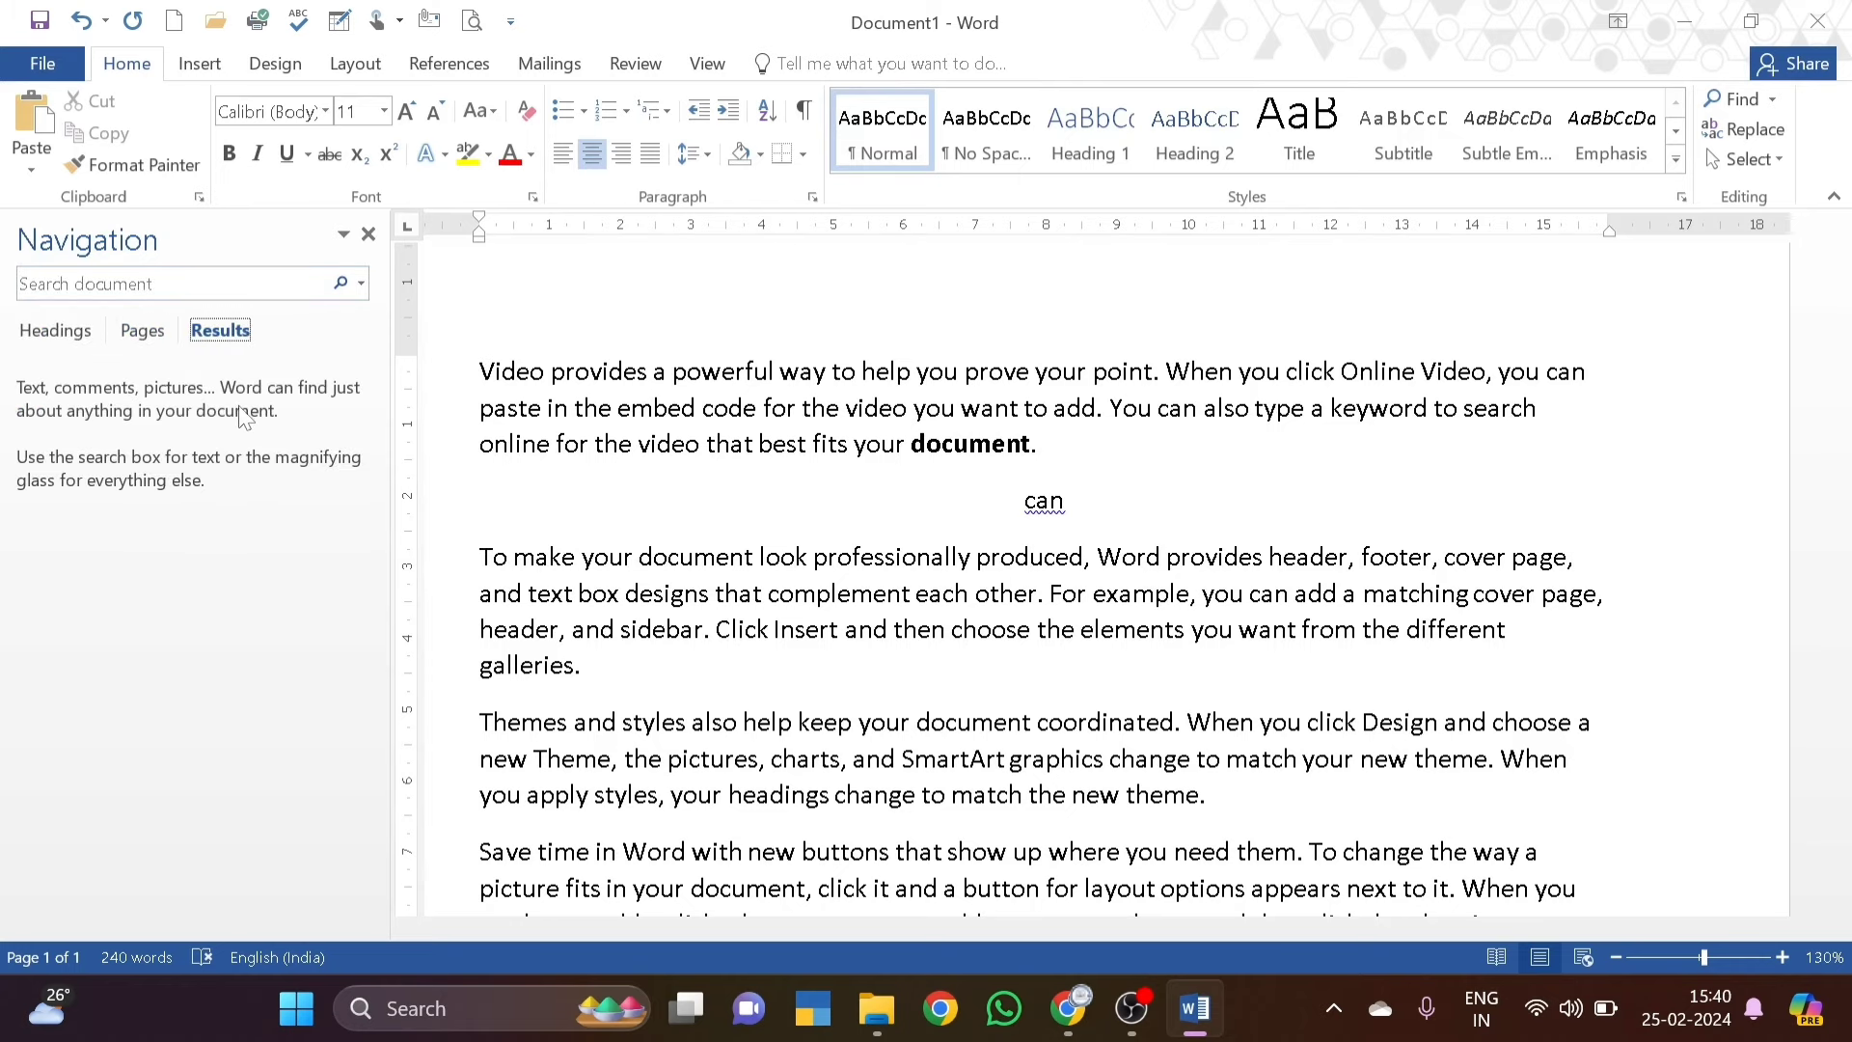
click(369, 234)
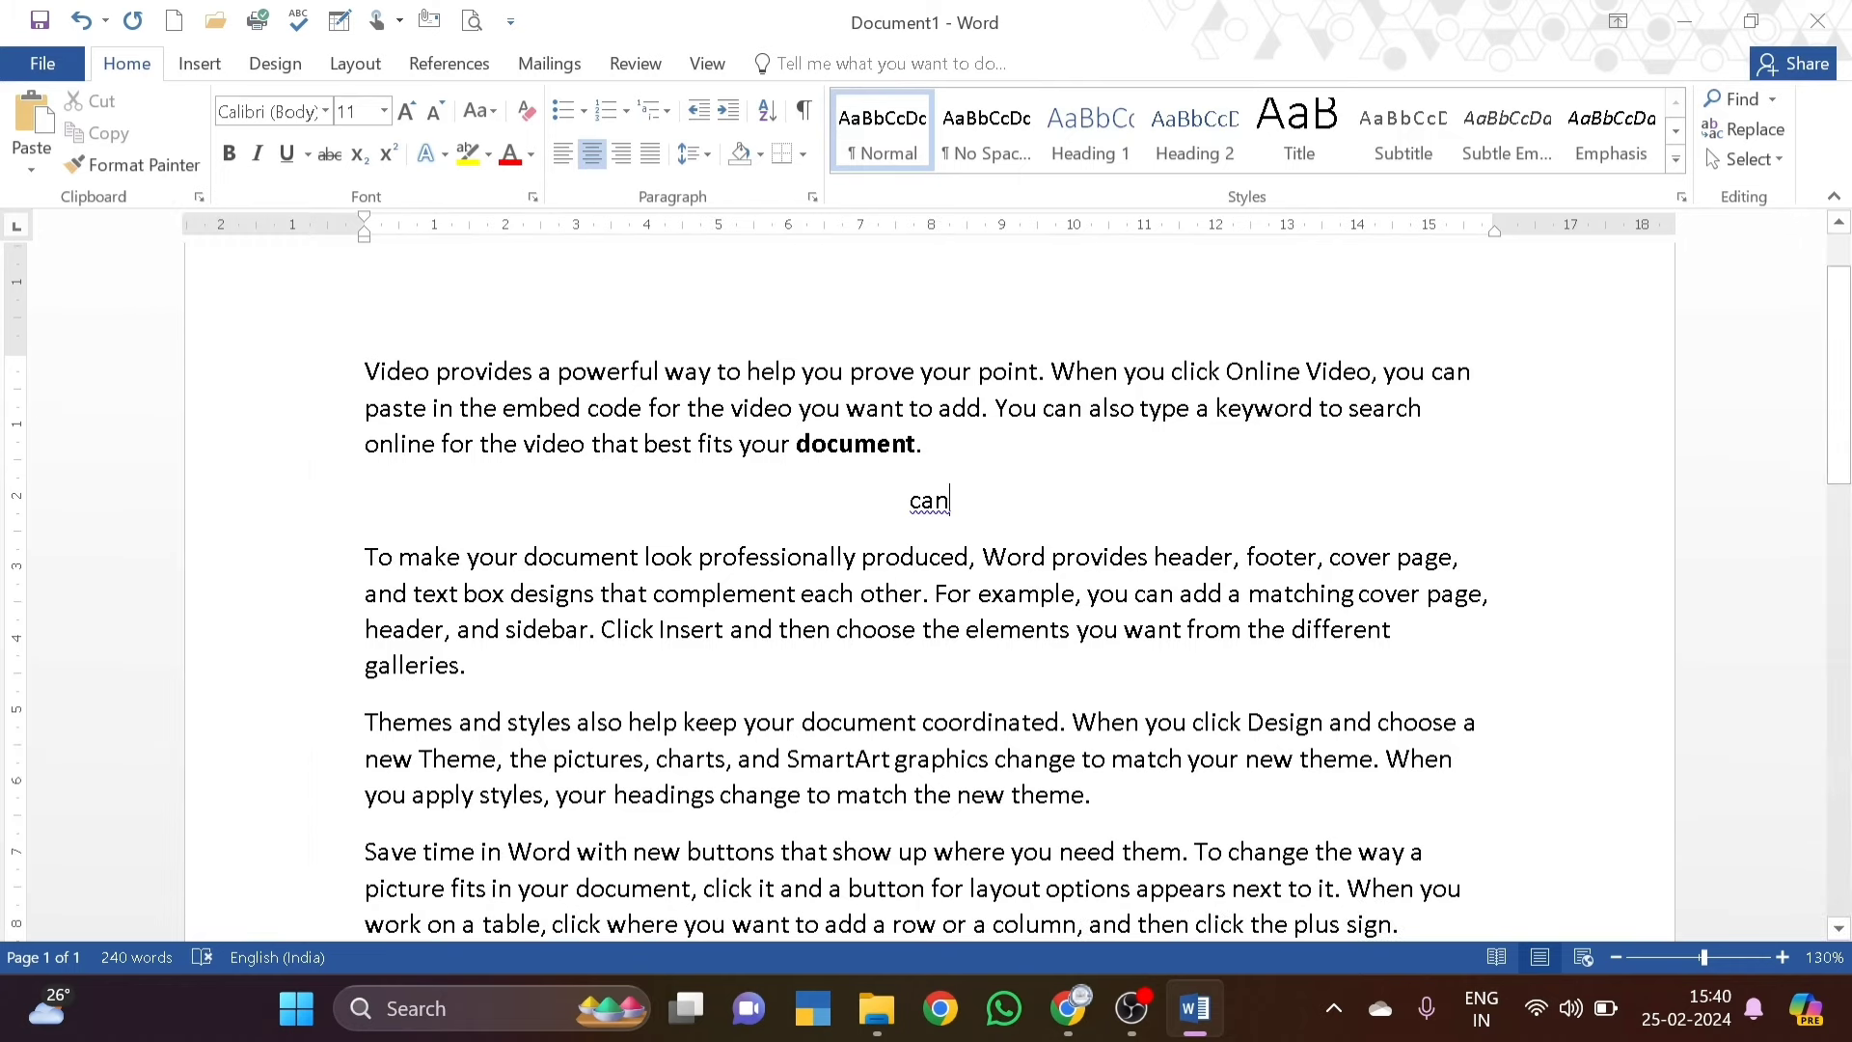
click(1736, 99)
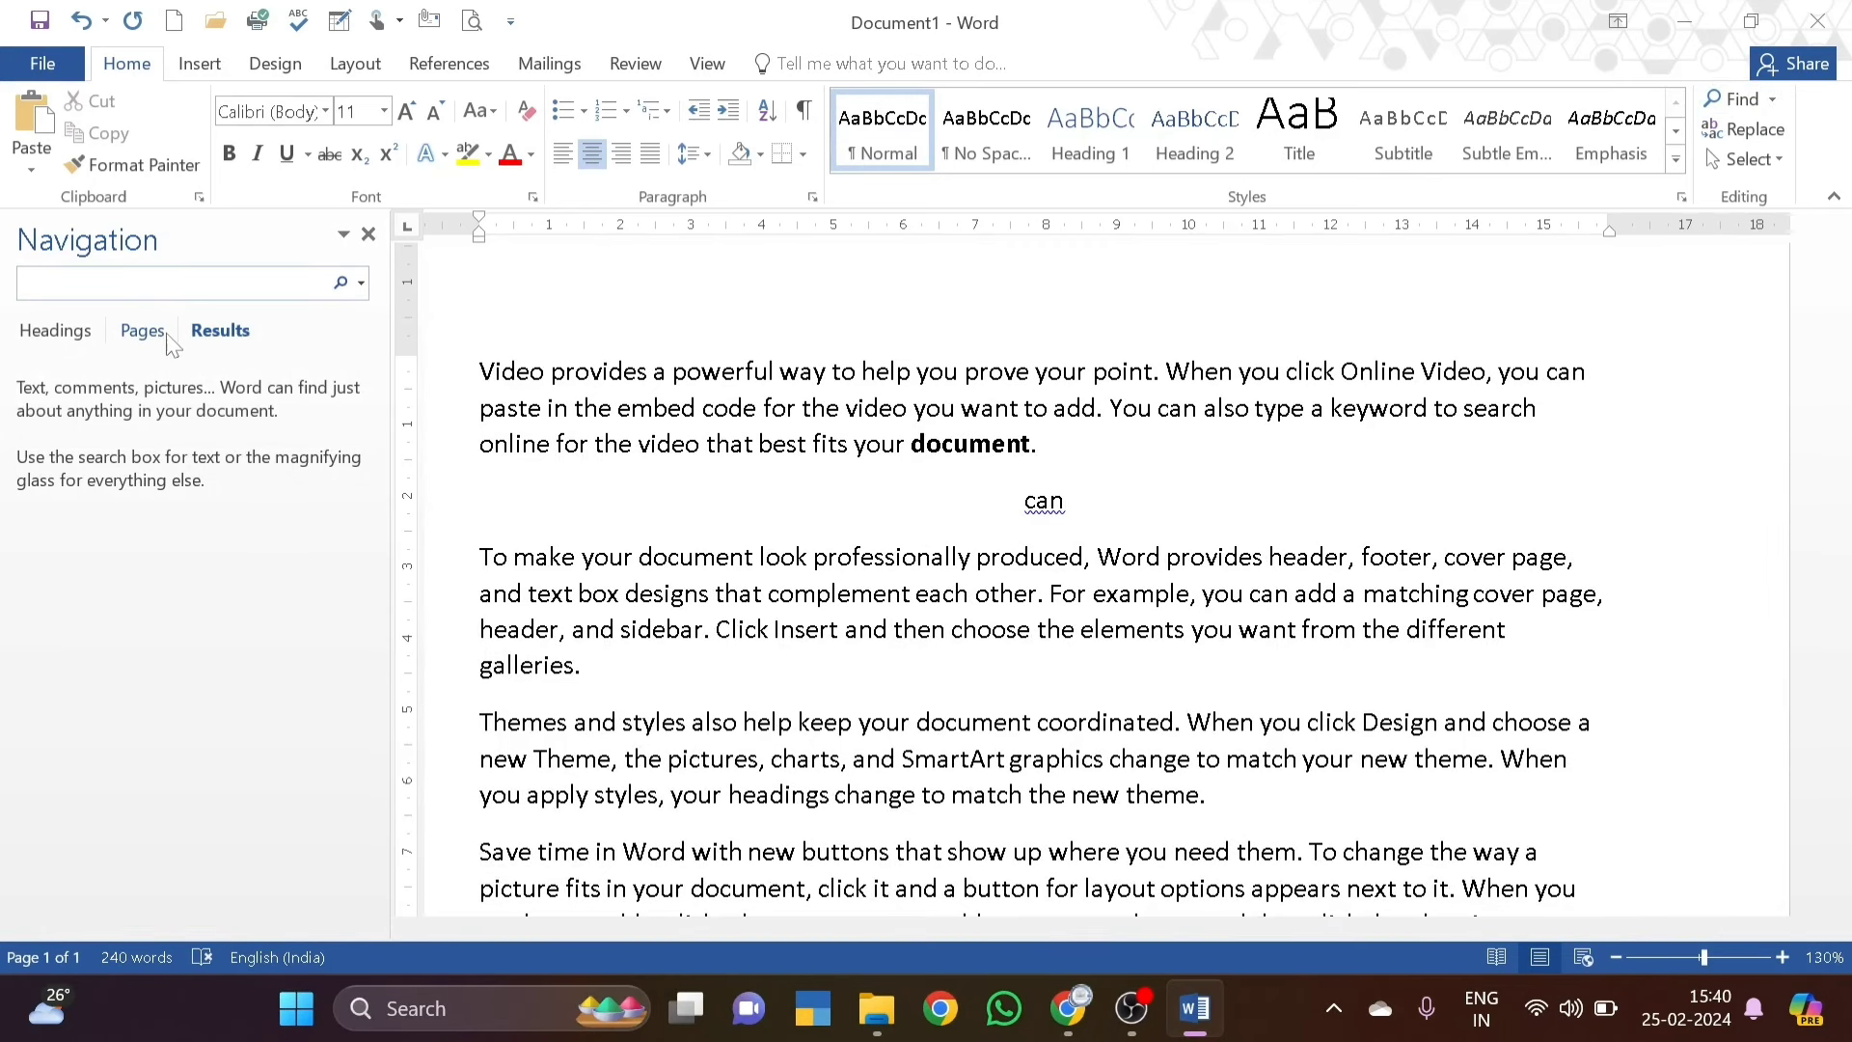
key(Escape)
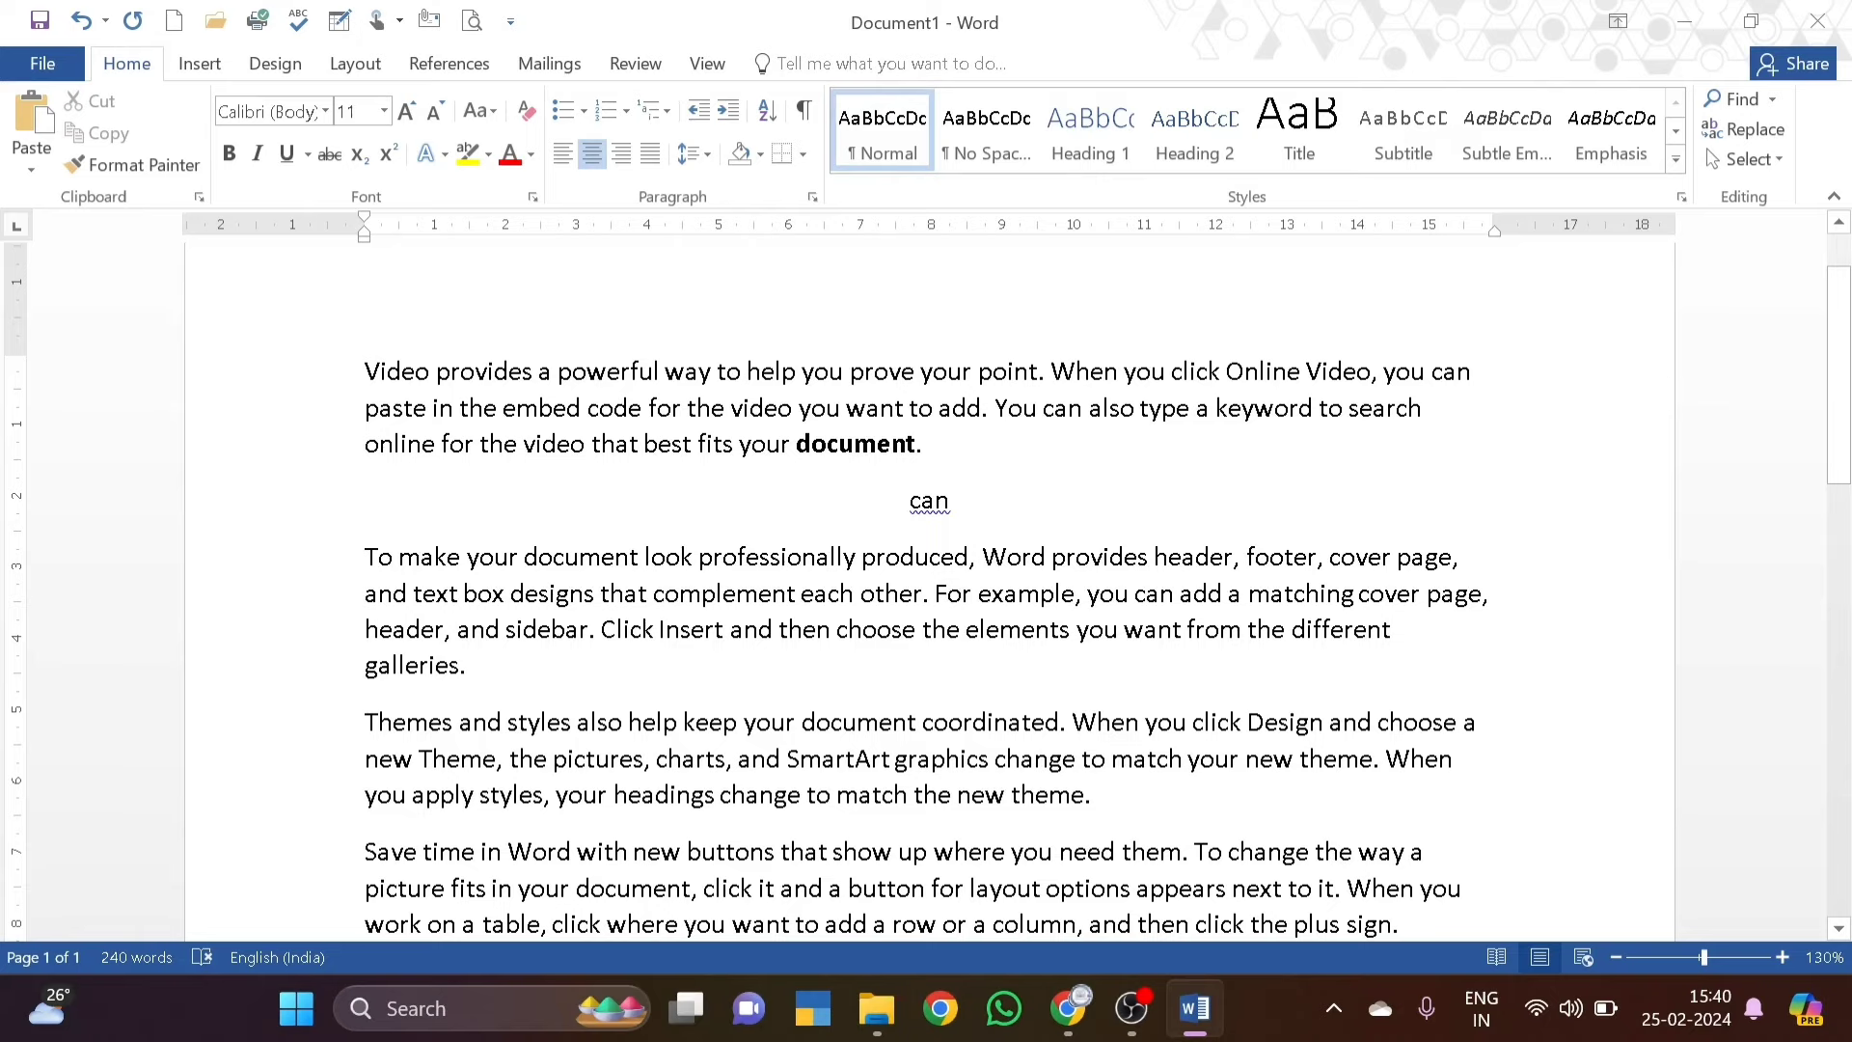
Step: Open Go To and compare the Replace, Find and Go To options of Find and Replace
click(1774, 102)
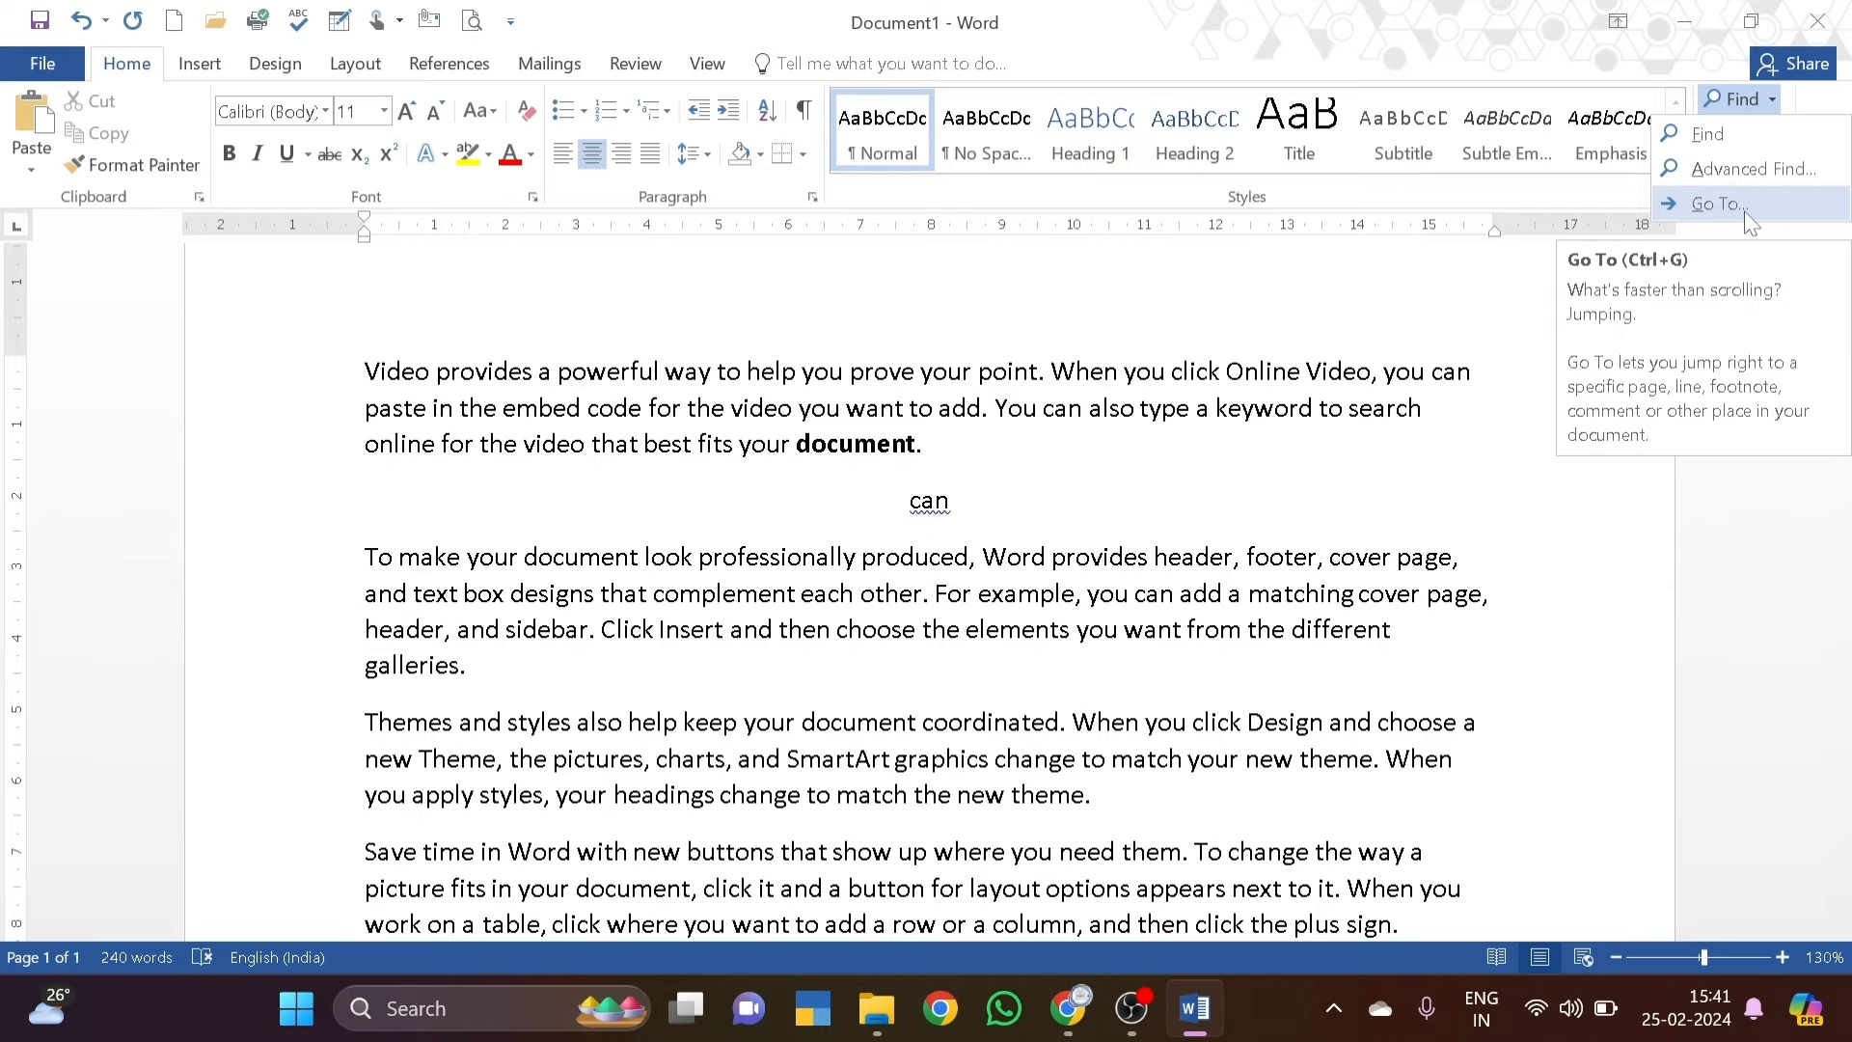
click(1717, 205)
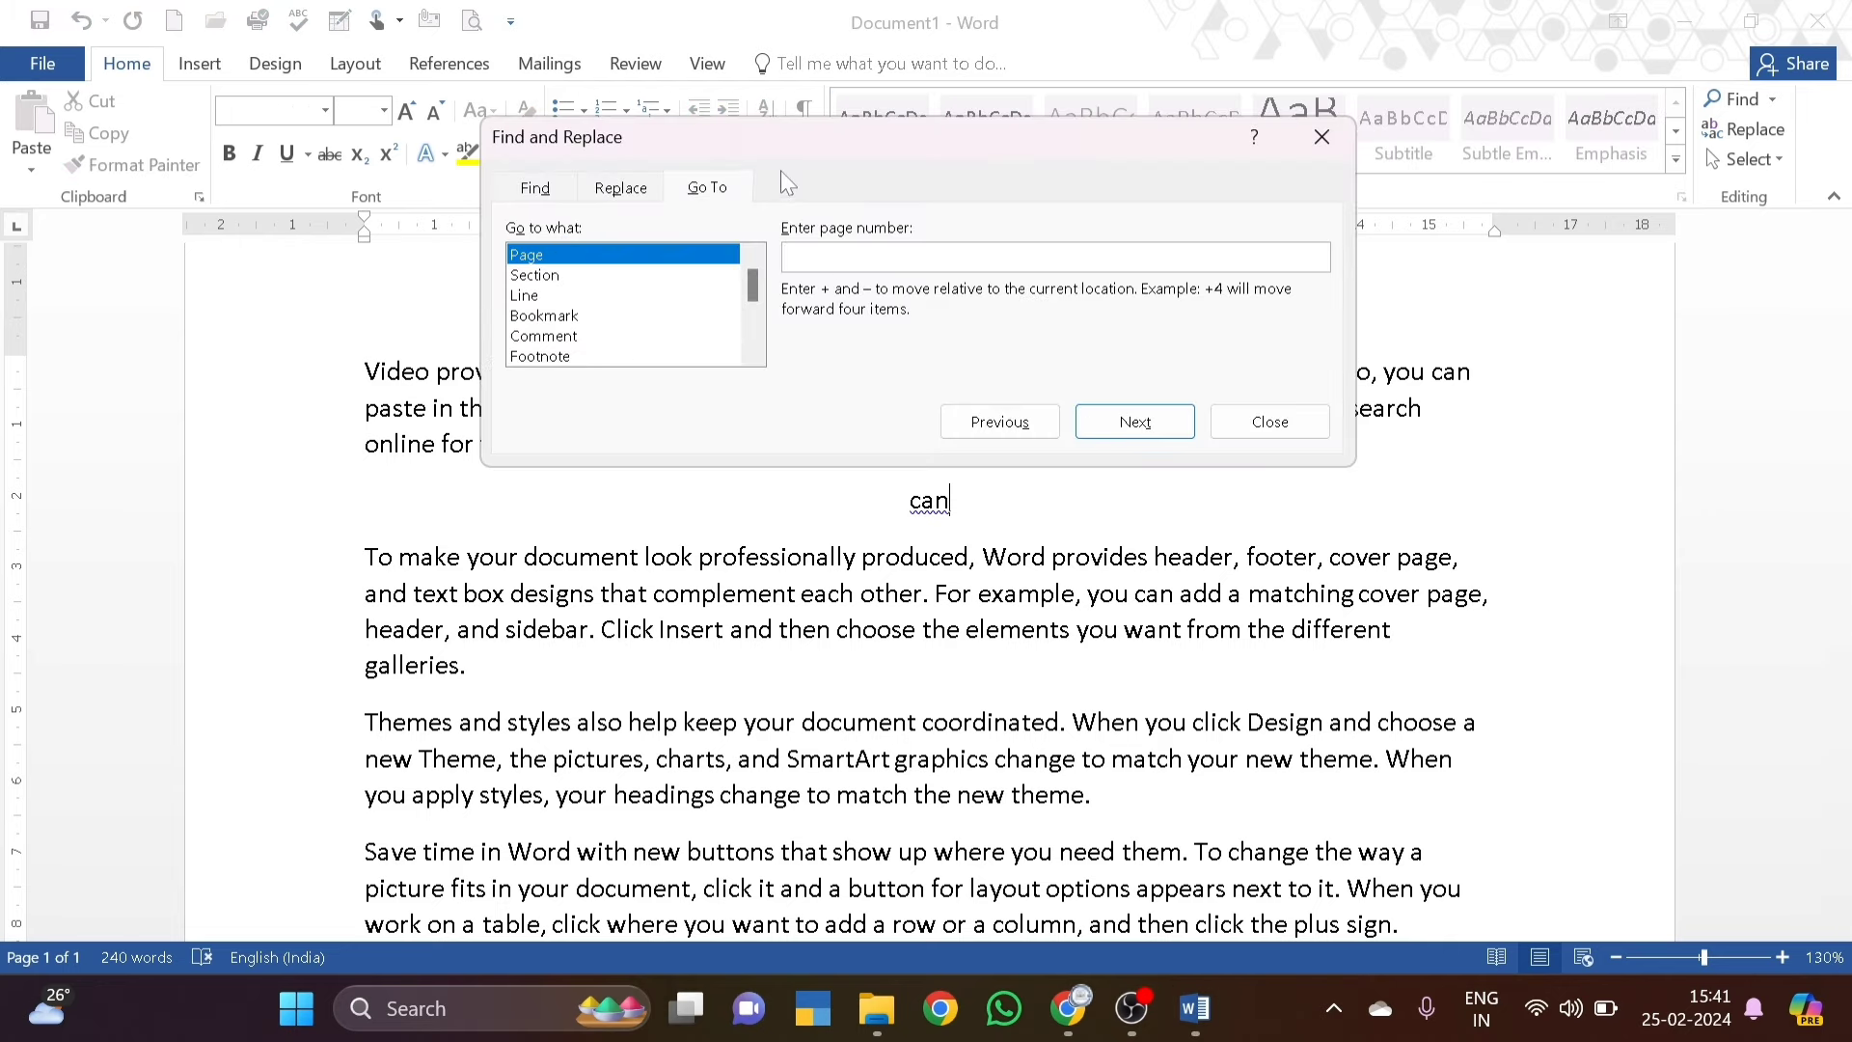
click(613, 193)
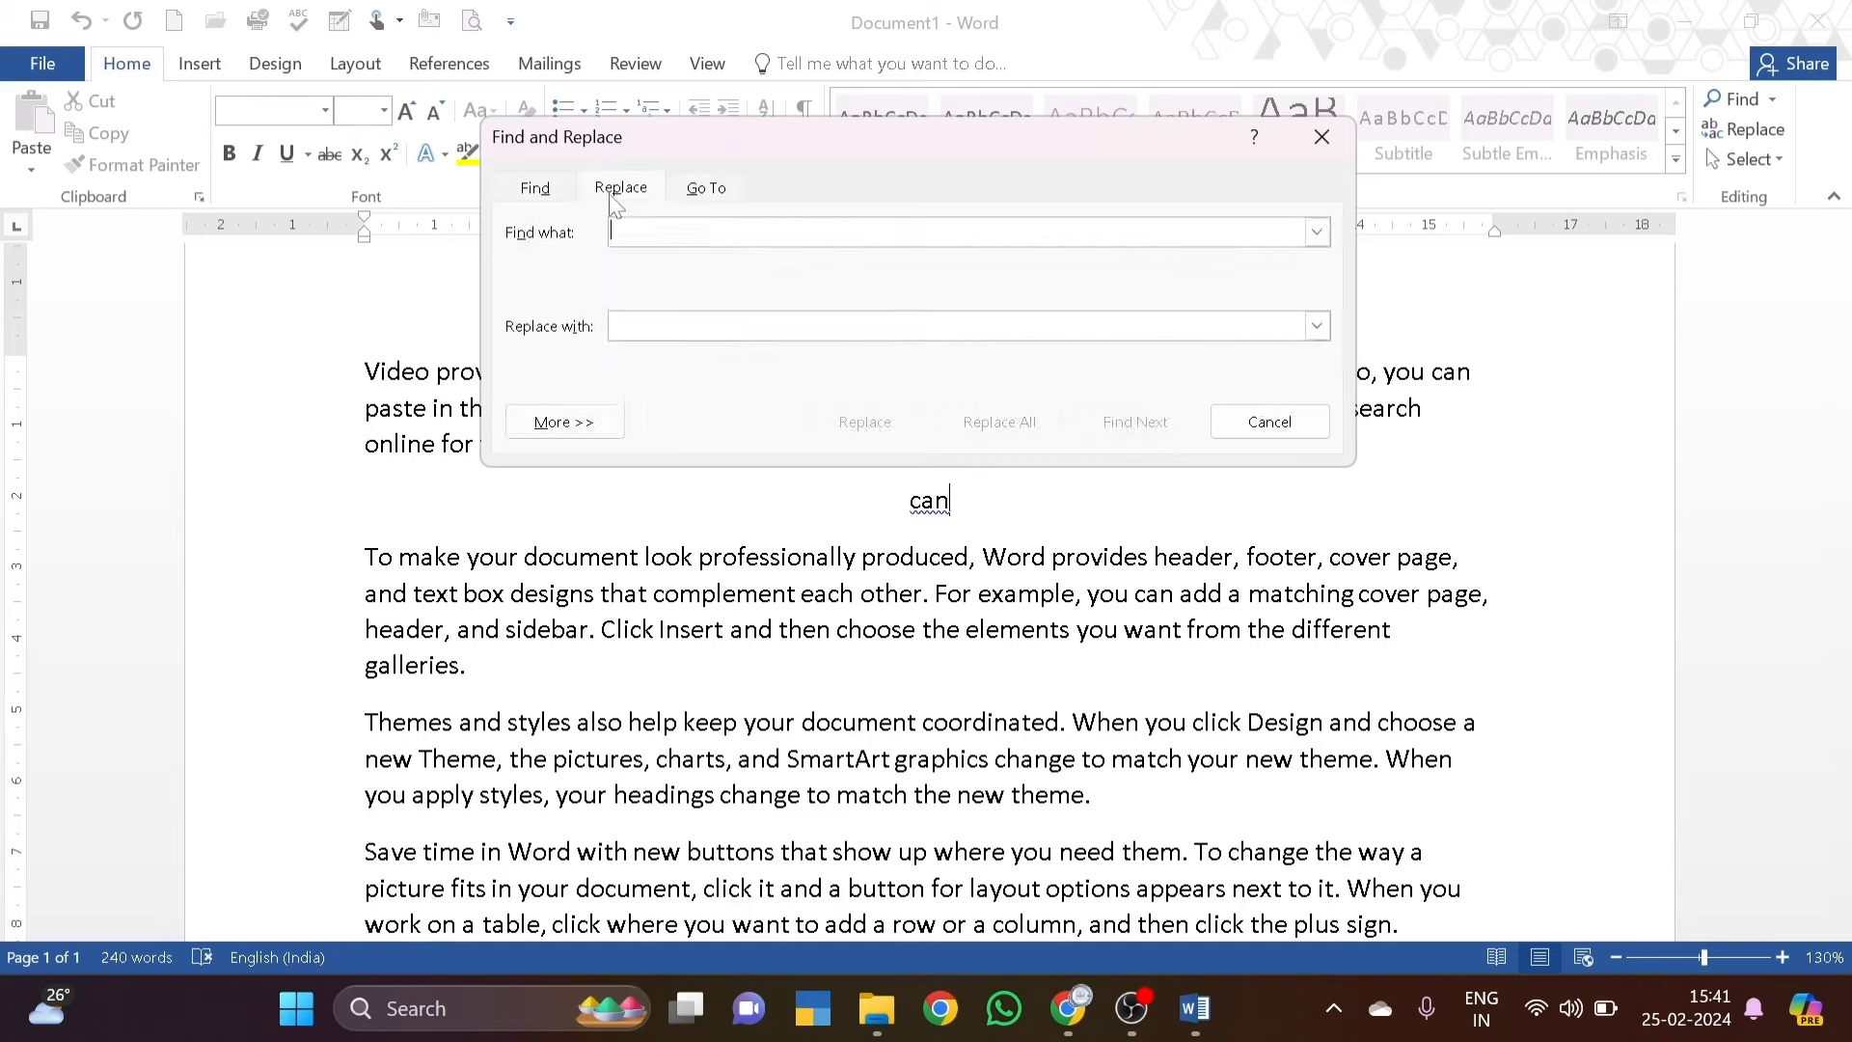
click(551, 194)
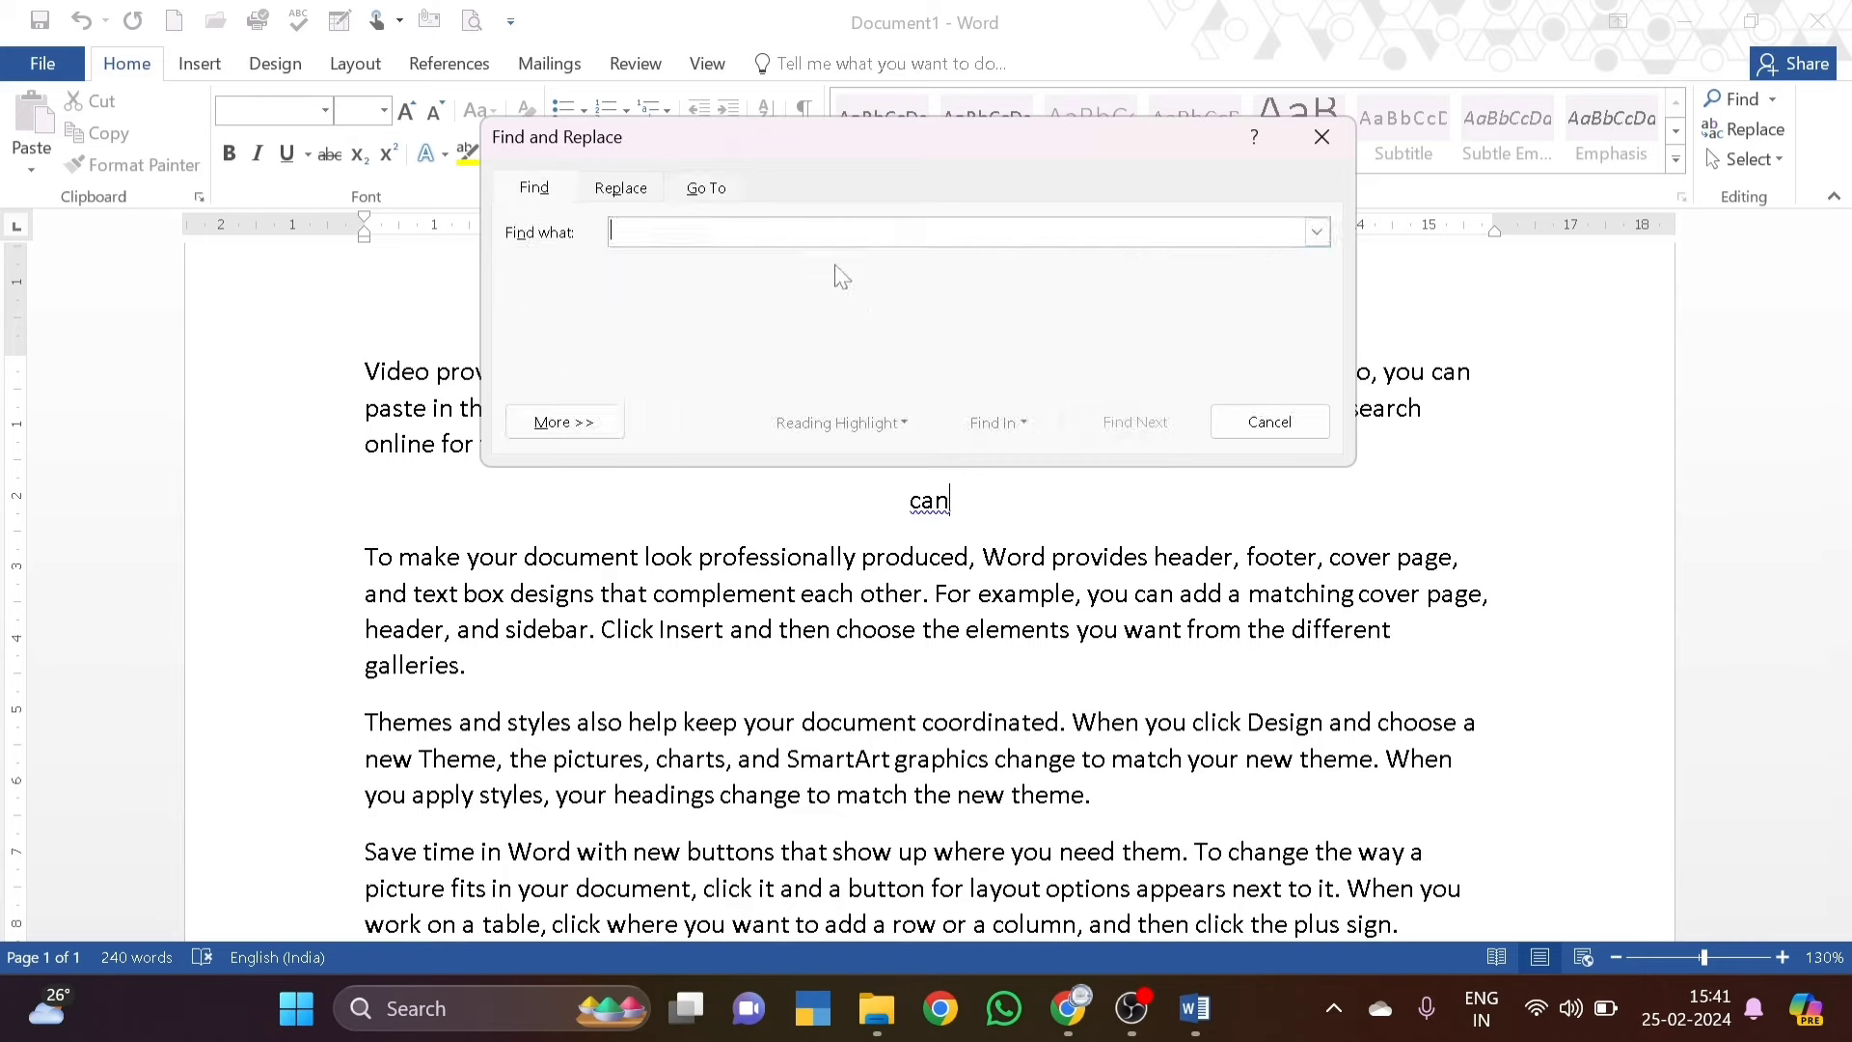
click(709, 191)
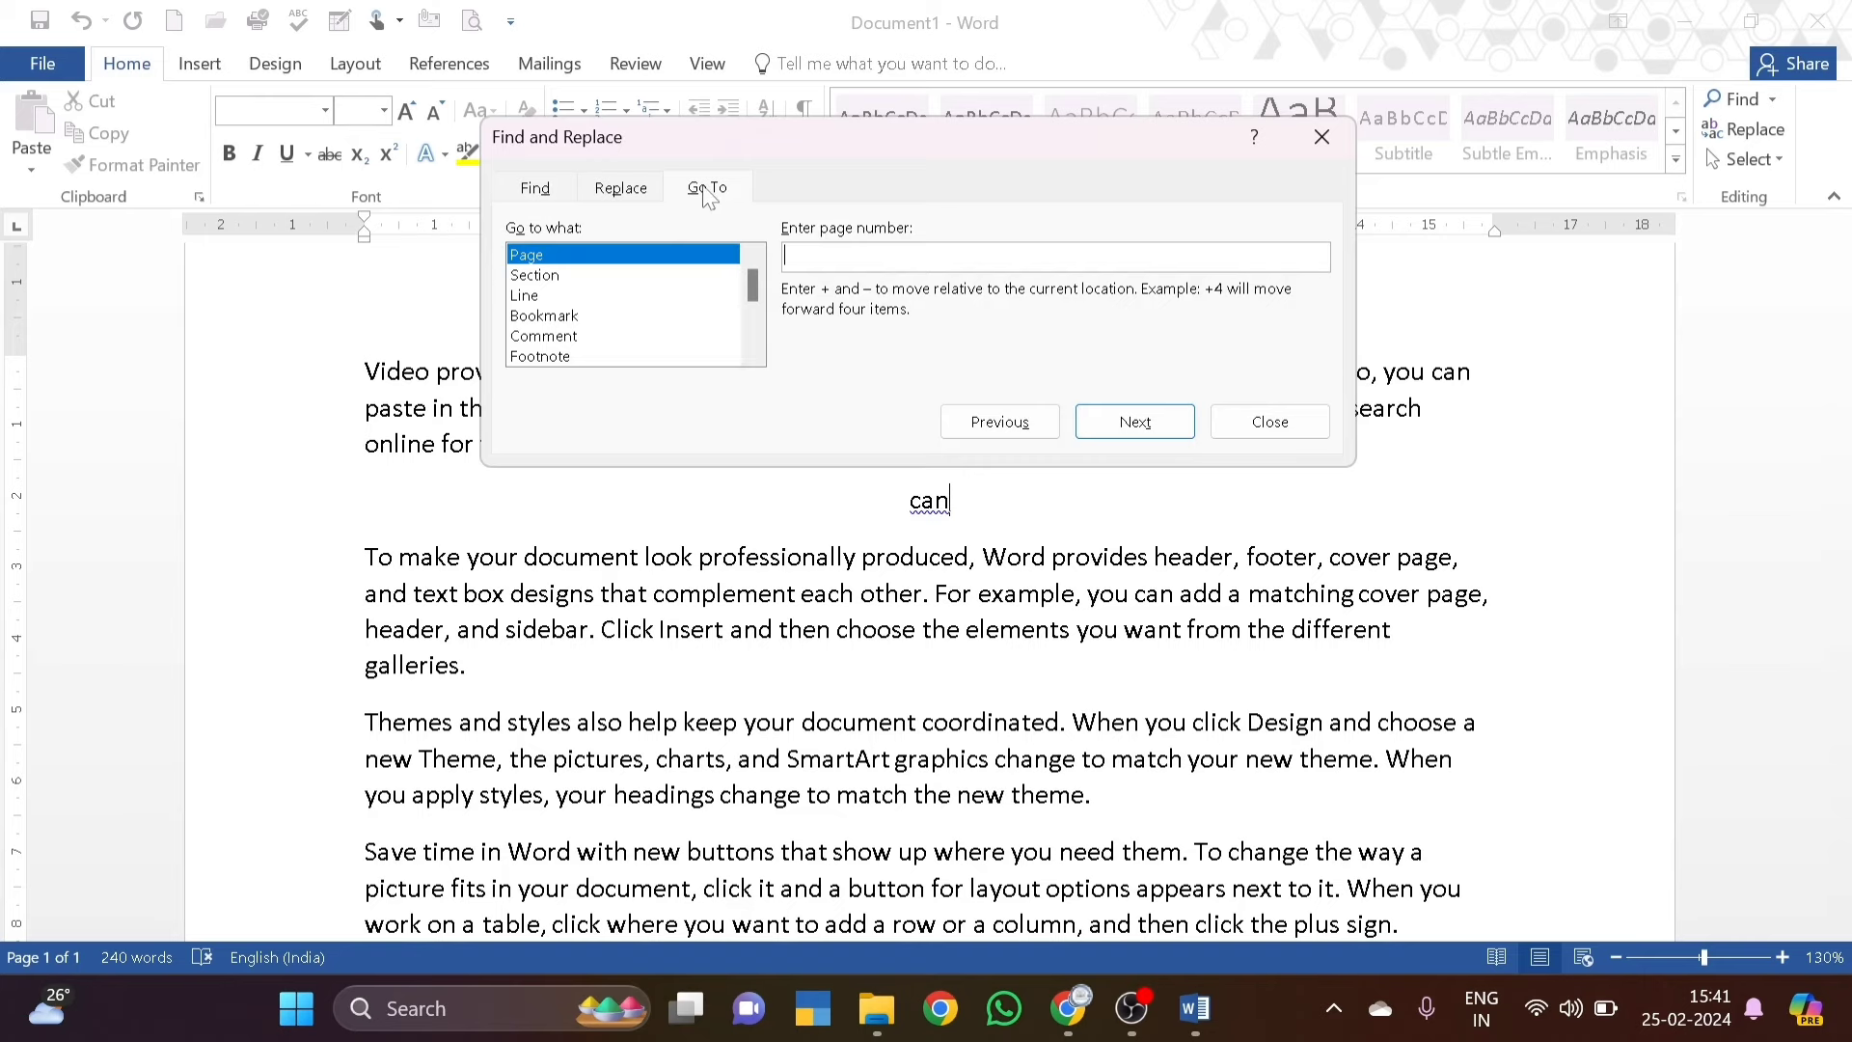
Step: Examine the available Go To targets, including section, line, bookmark, comment and footnote, and close the dialog
click(570, 278)
click(556, 296)
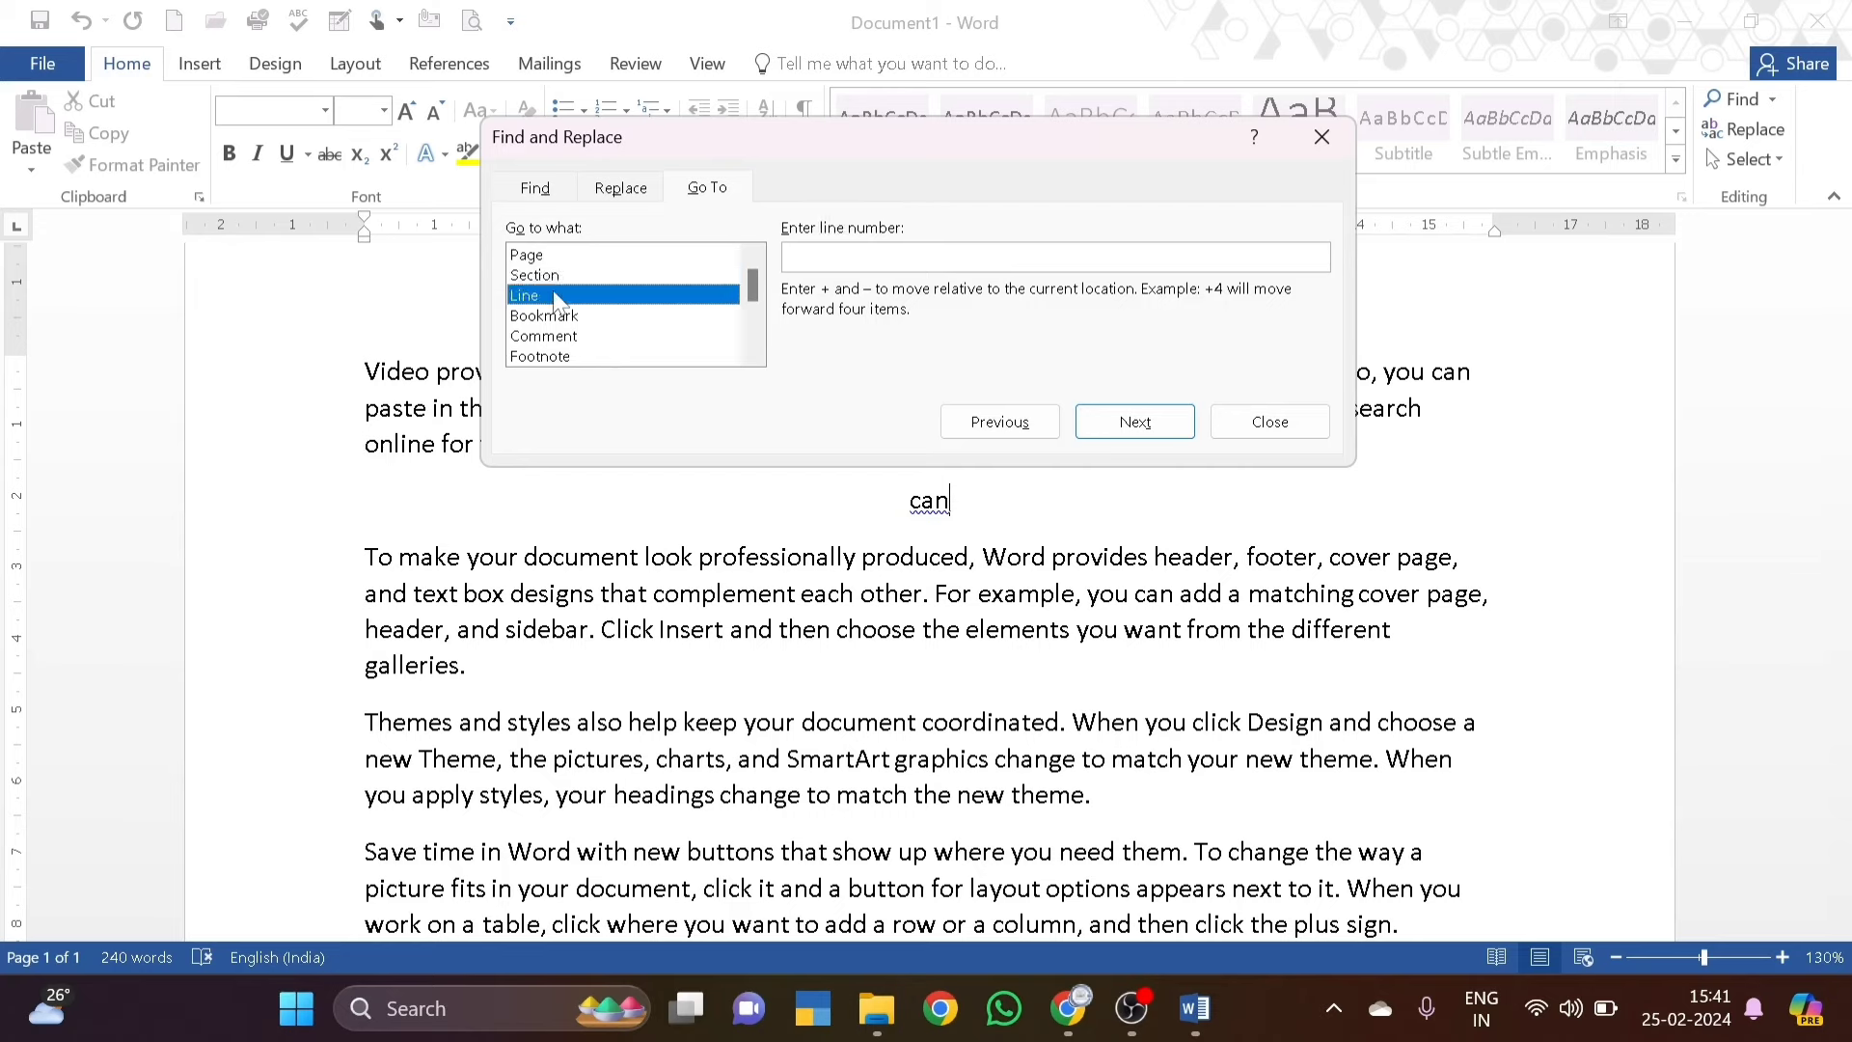
click(574, 323)
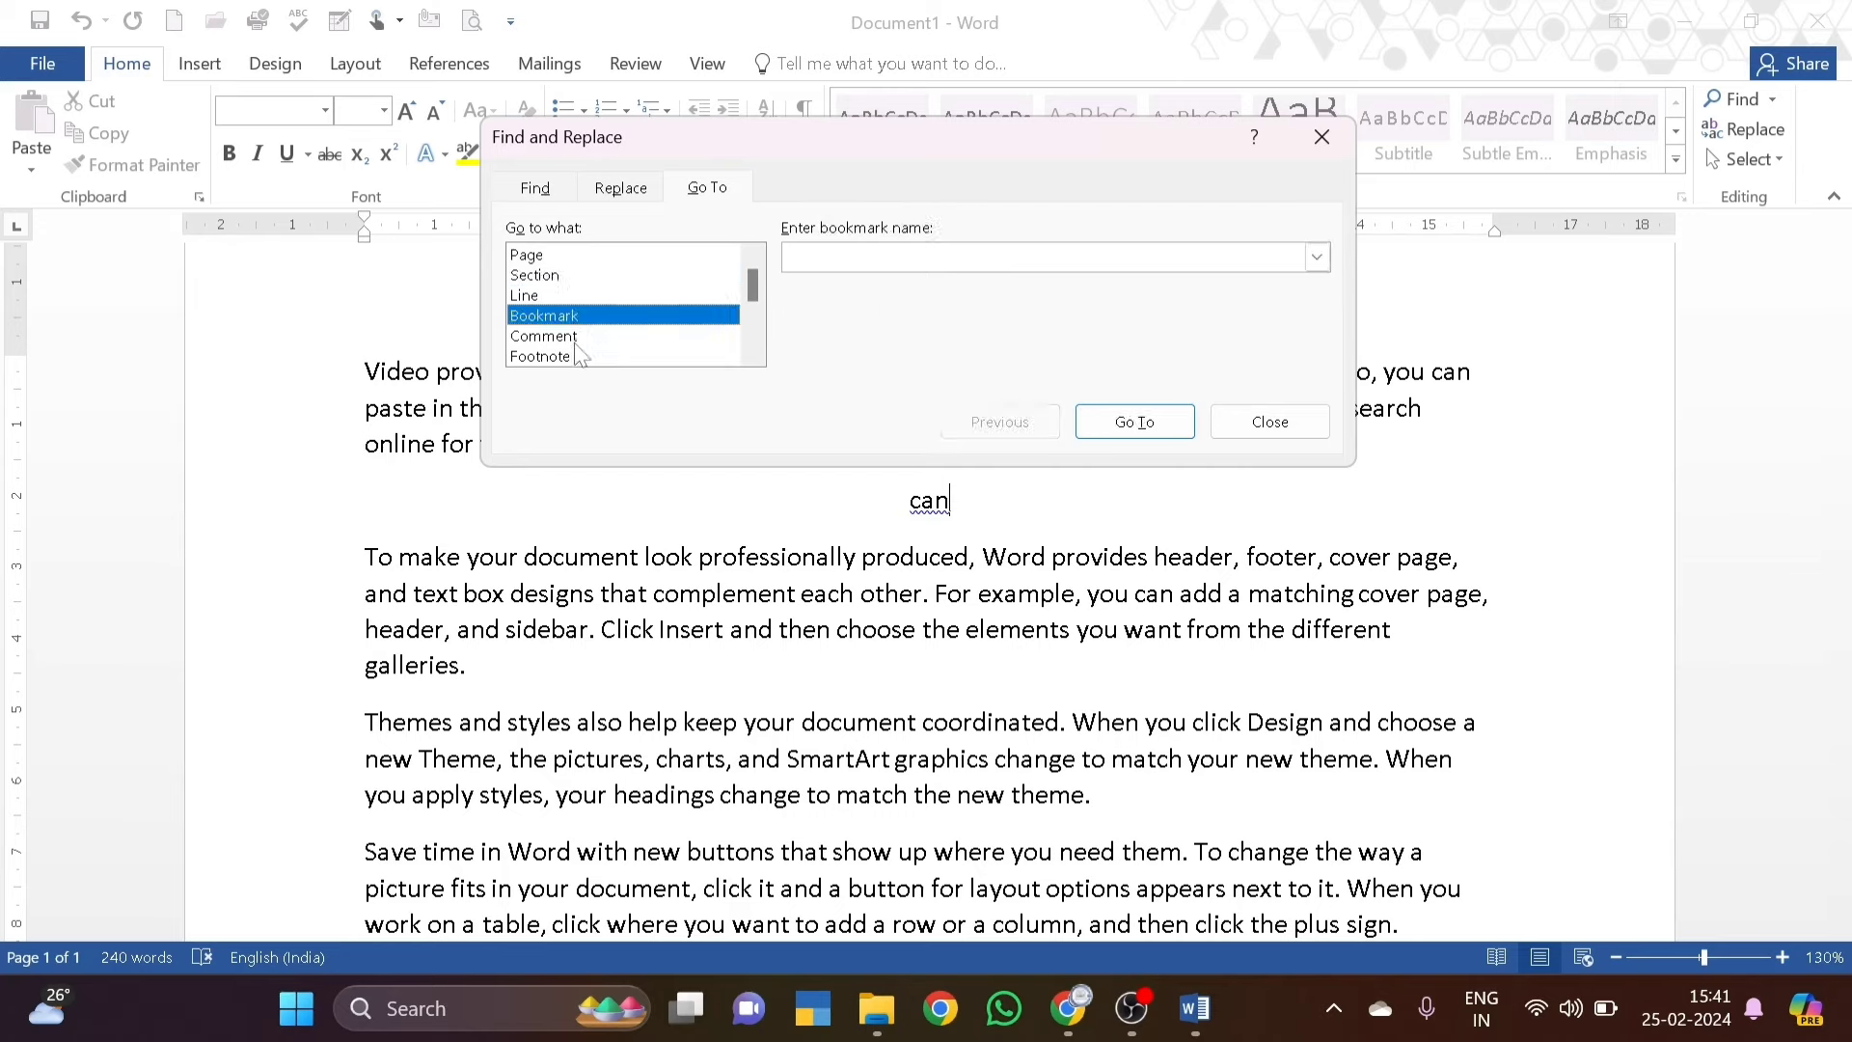
click(576, 337)
click(568, 355)
scroll(590, 347, down, 1)
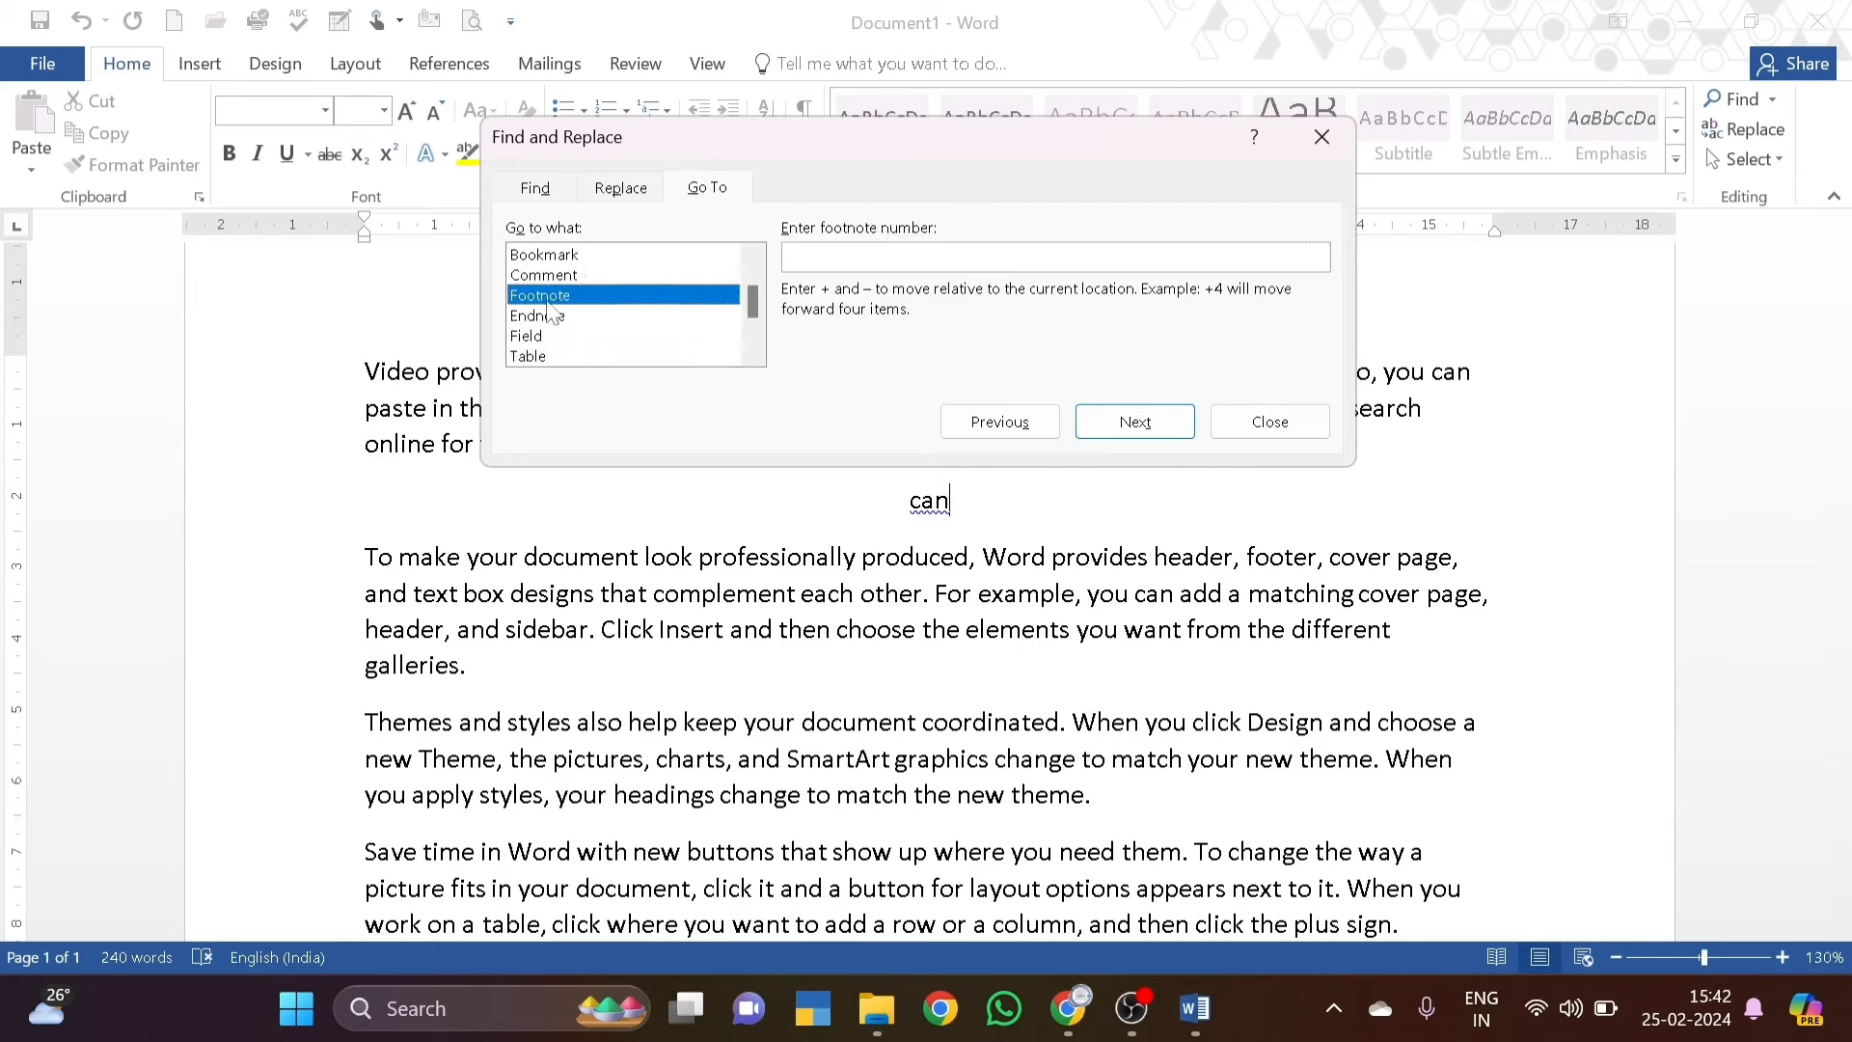
scroll(555, 328, down, 2)
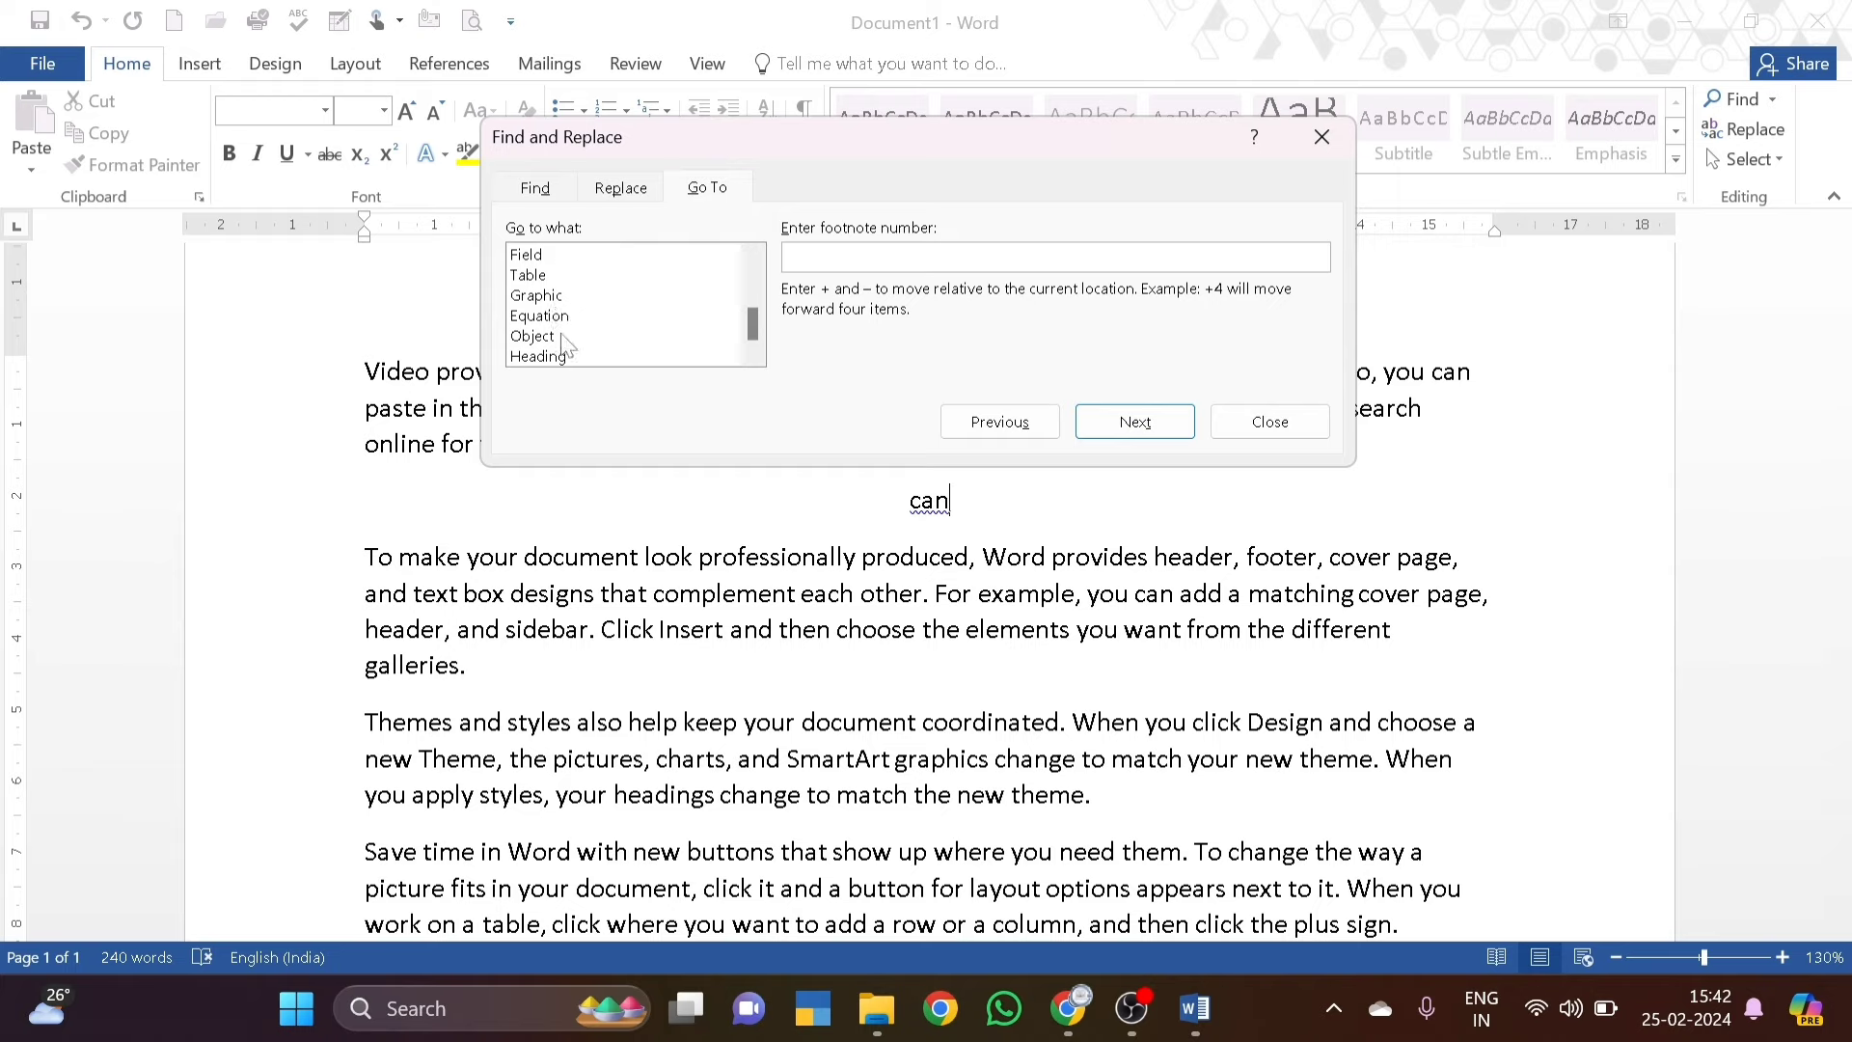
scroll(567, 345, up, 3)
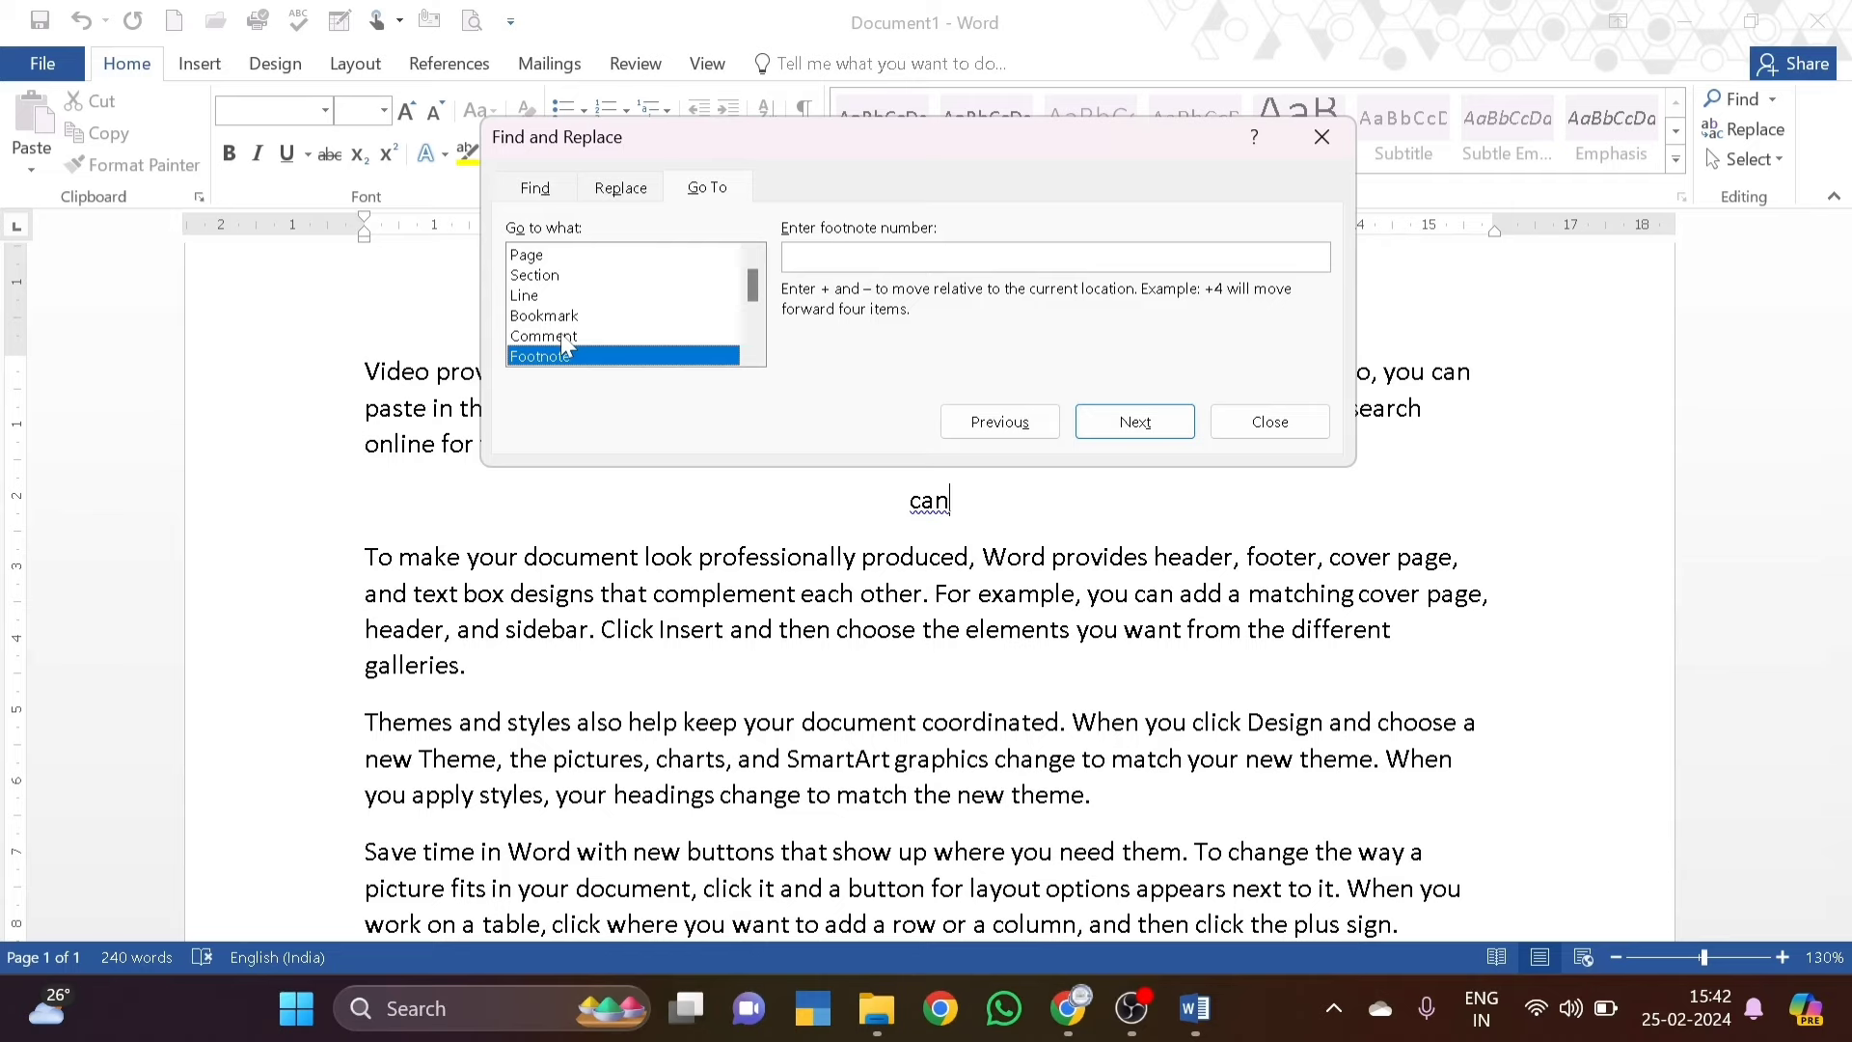
click(541, 258)
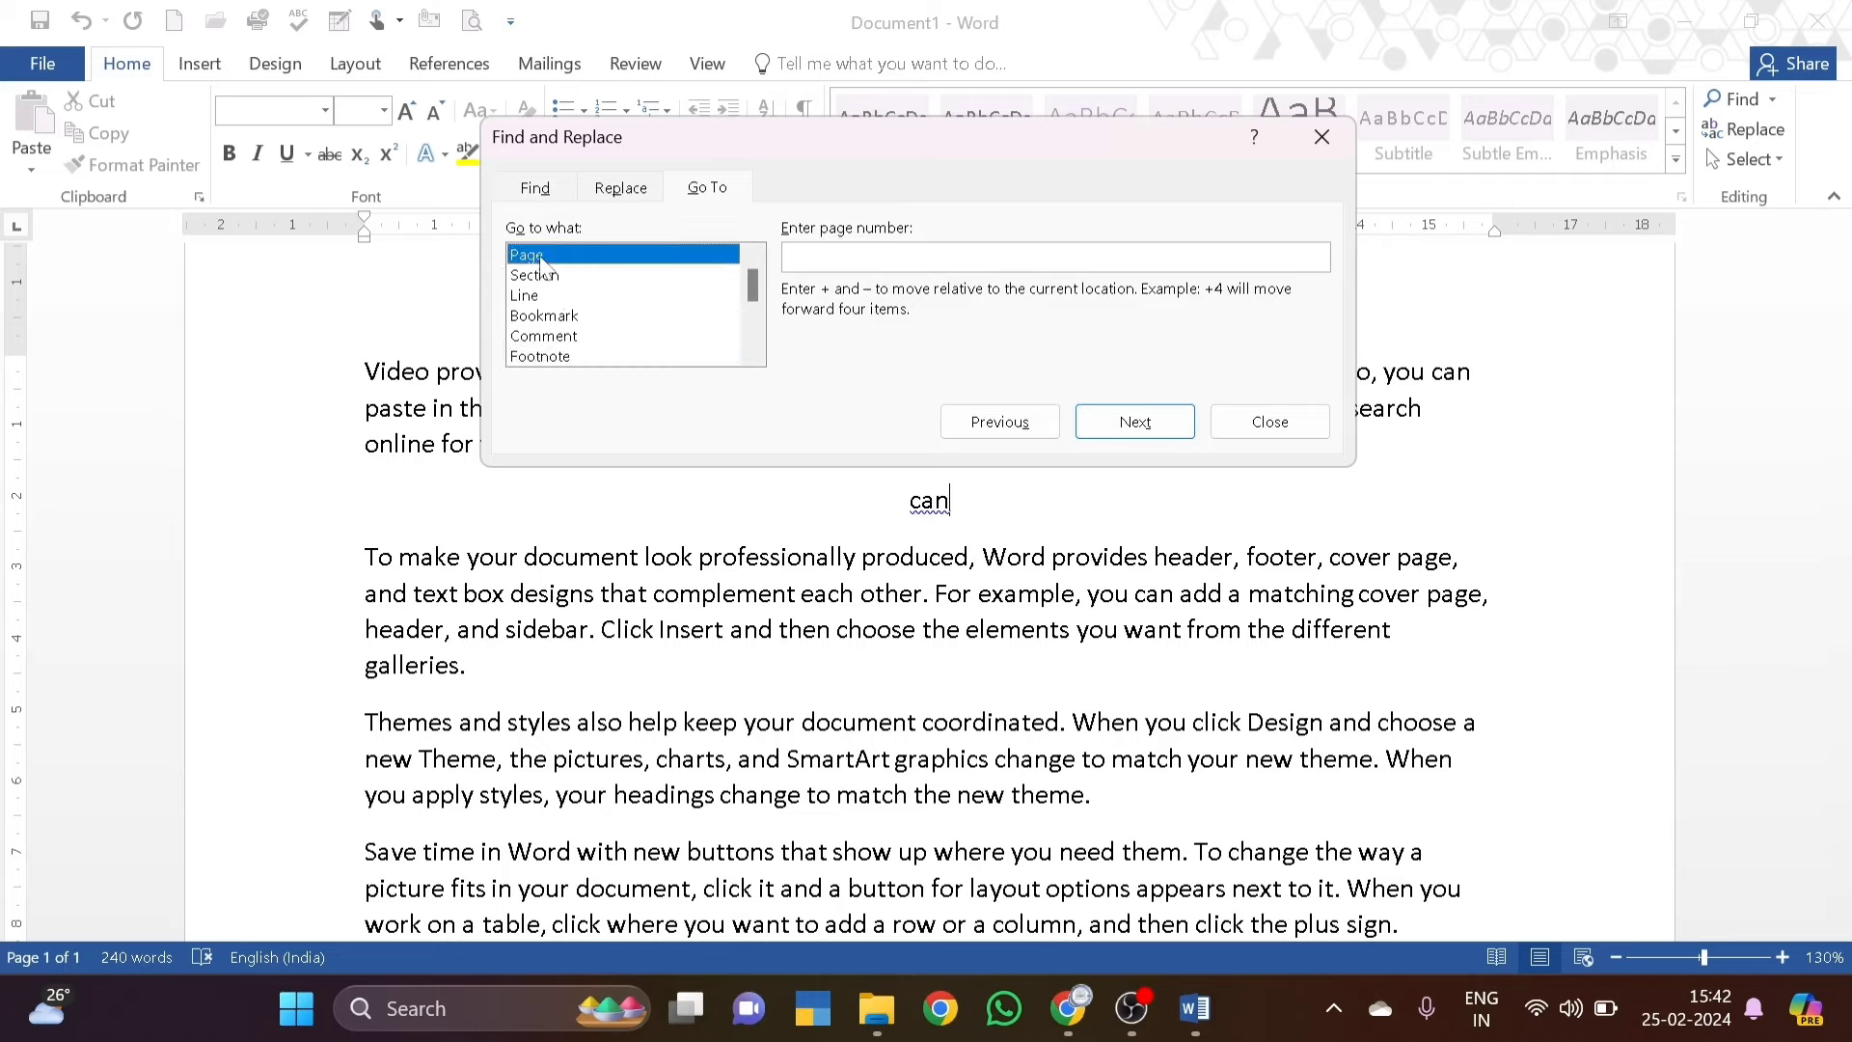
click(551, 280)
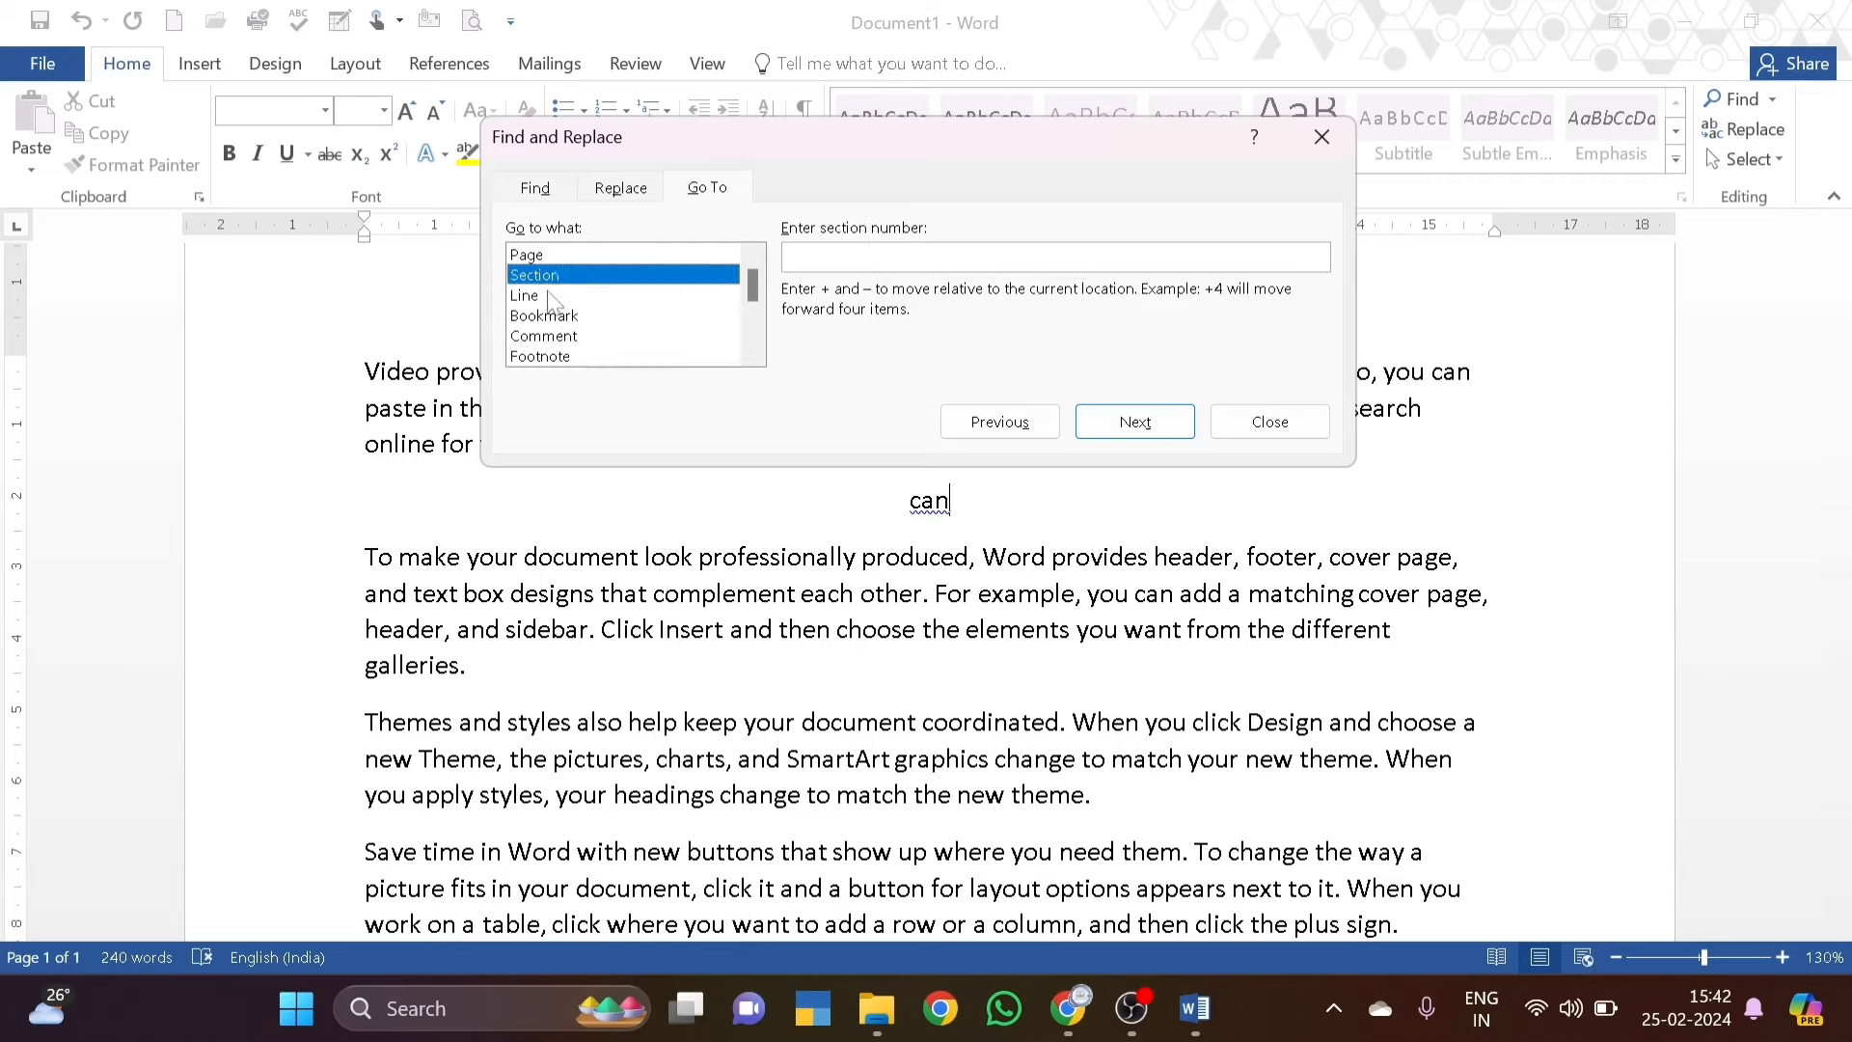
click(545, 299)
click(581, 316)
click(577, 337)
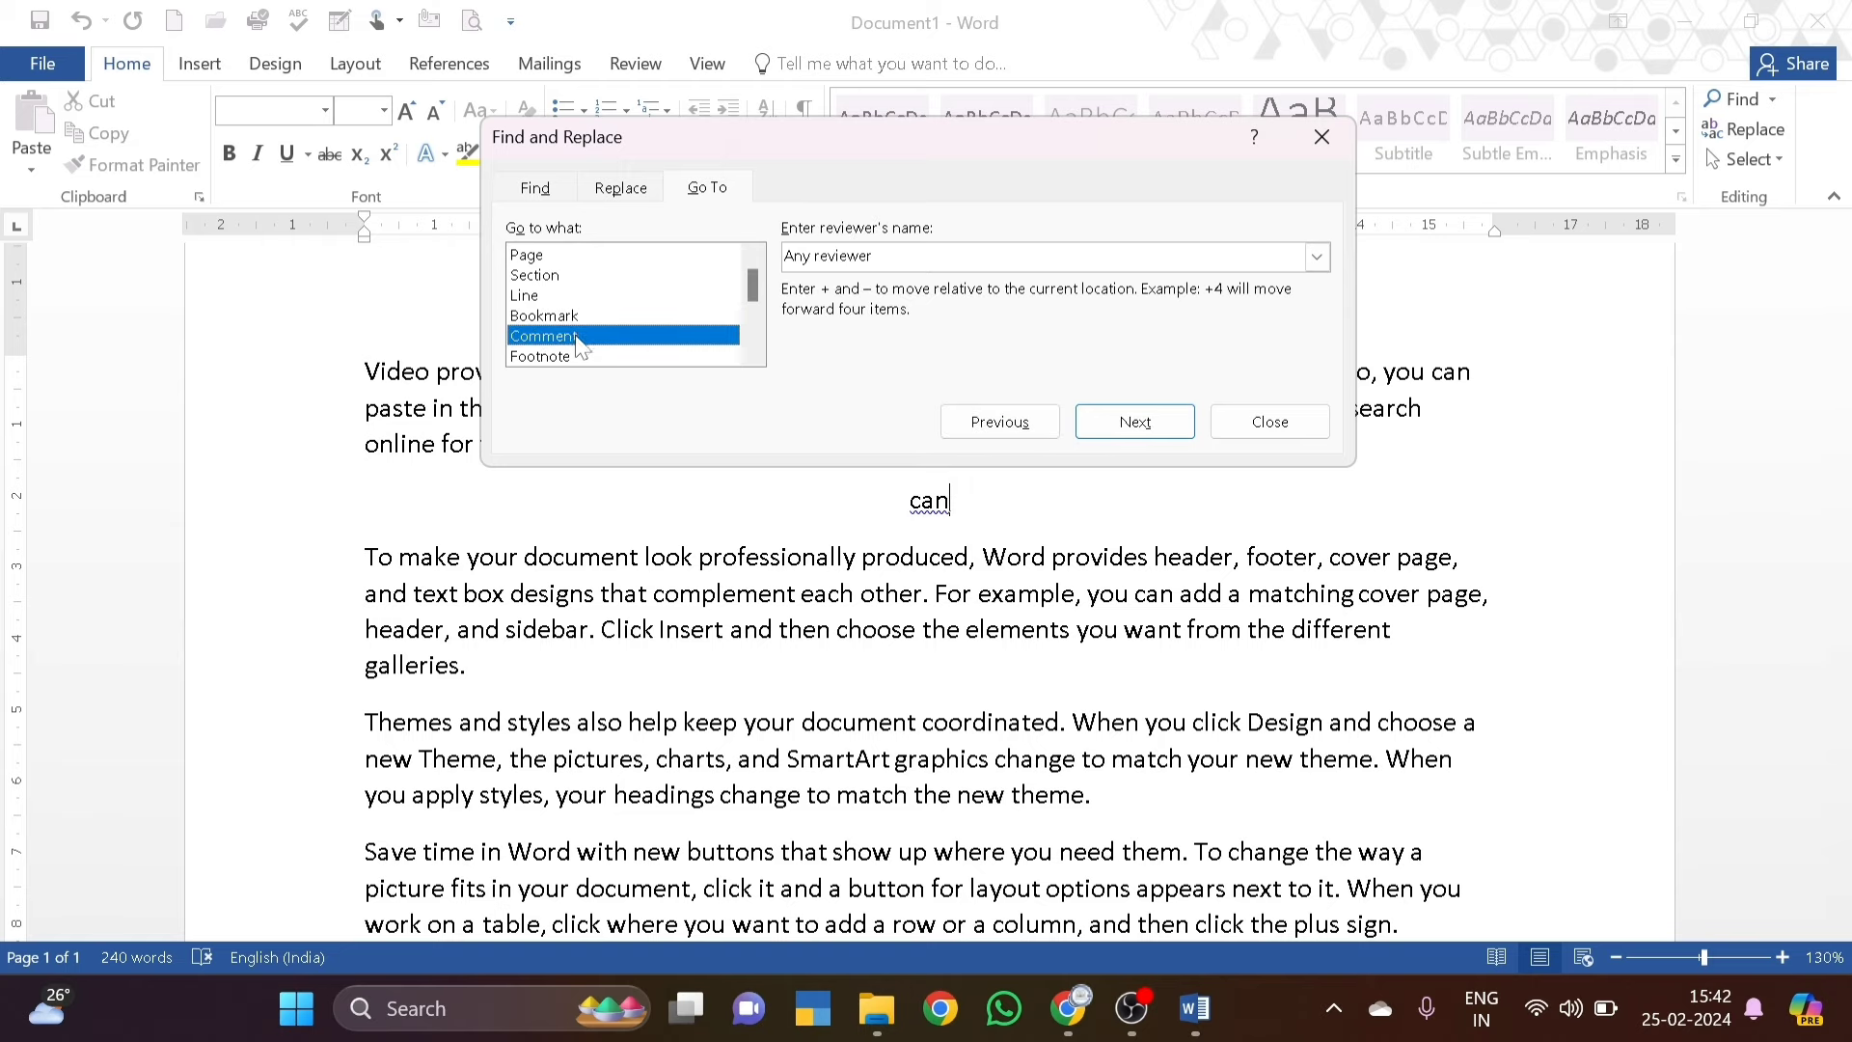
click(570, 356)
mouse_move(762, 293)
mouse_down()
mouse_move(758, 321)
mouse_move(756, 275)
mouse_up()
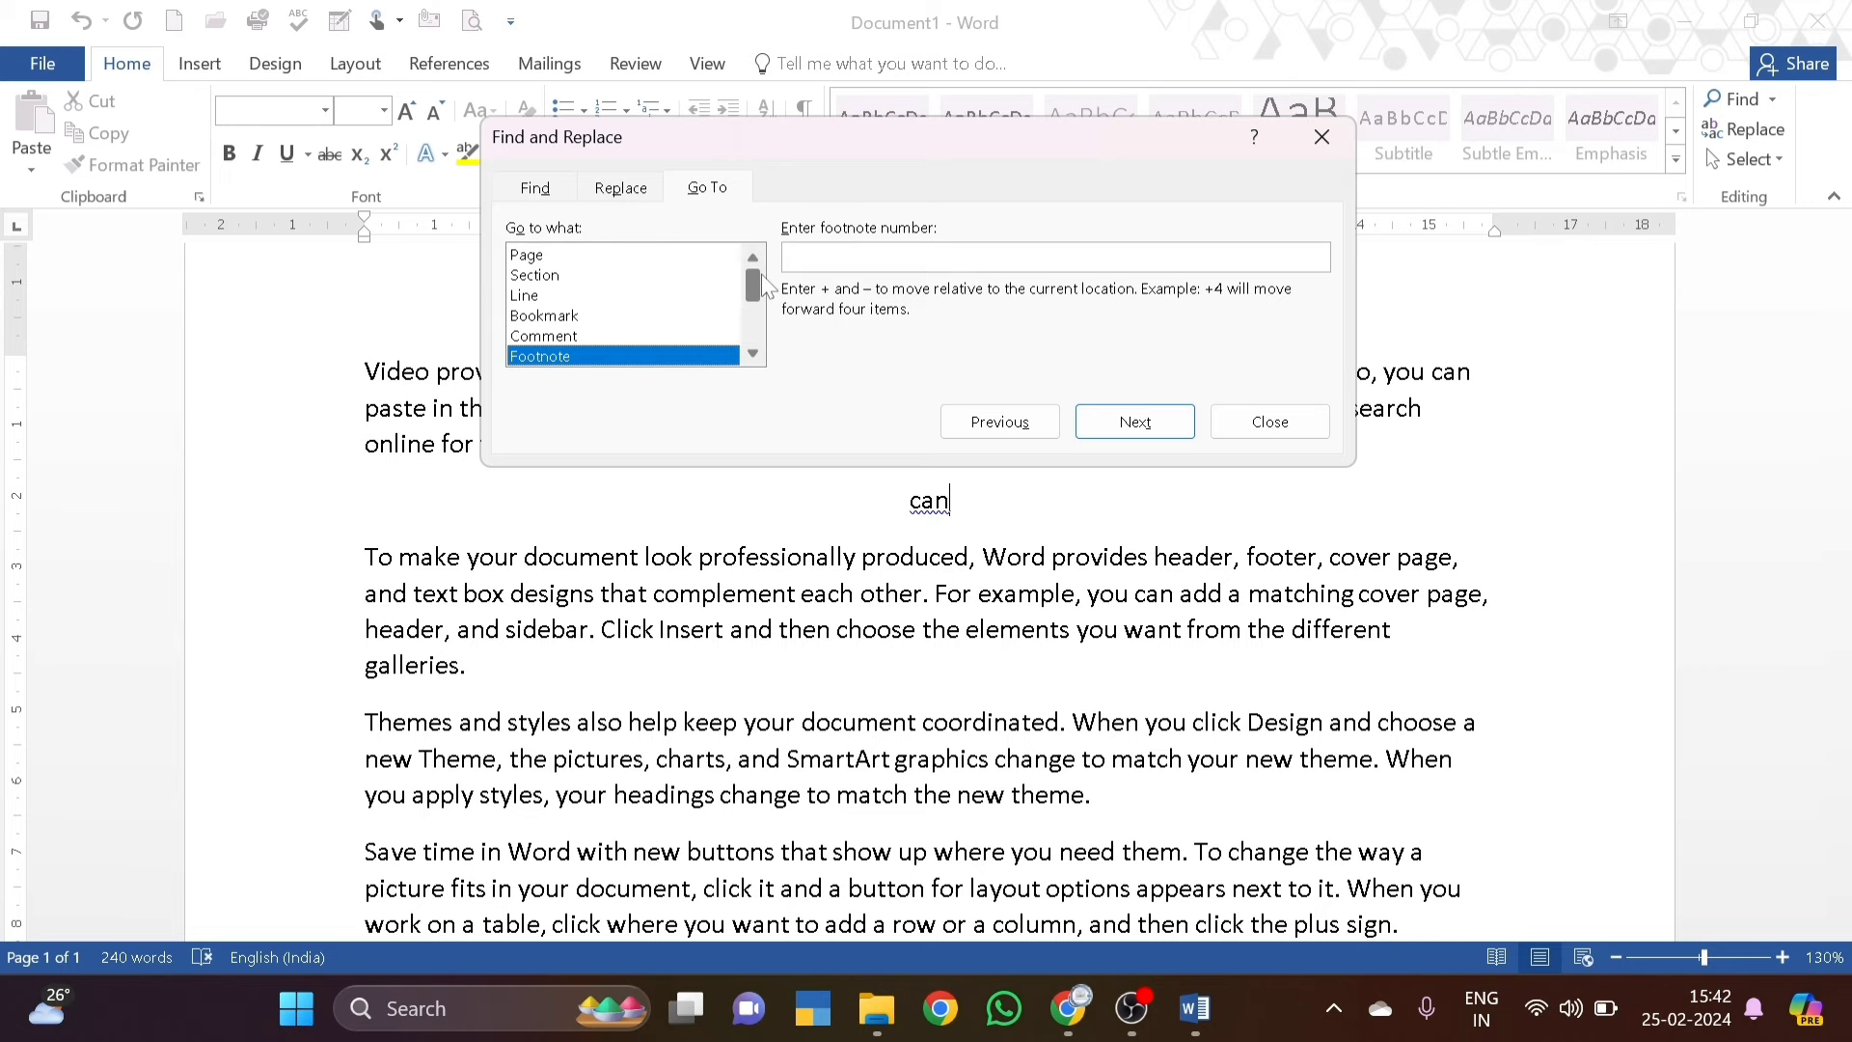
click(1269, 423)
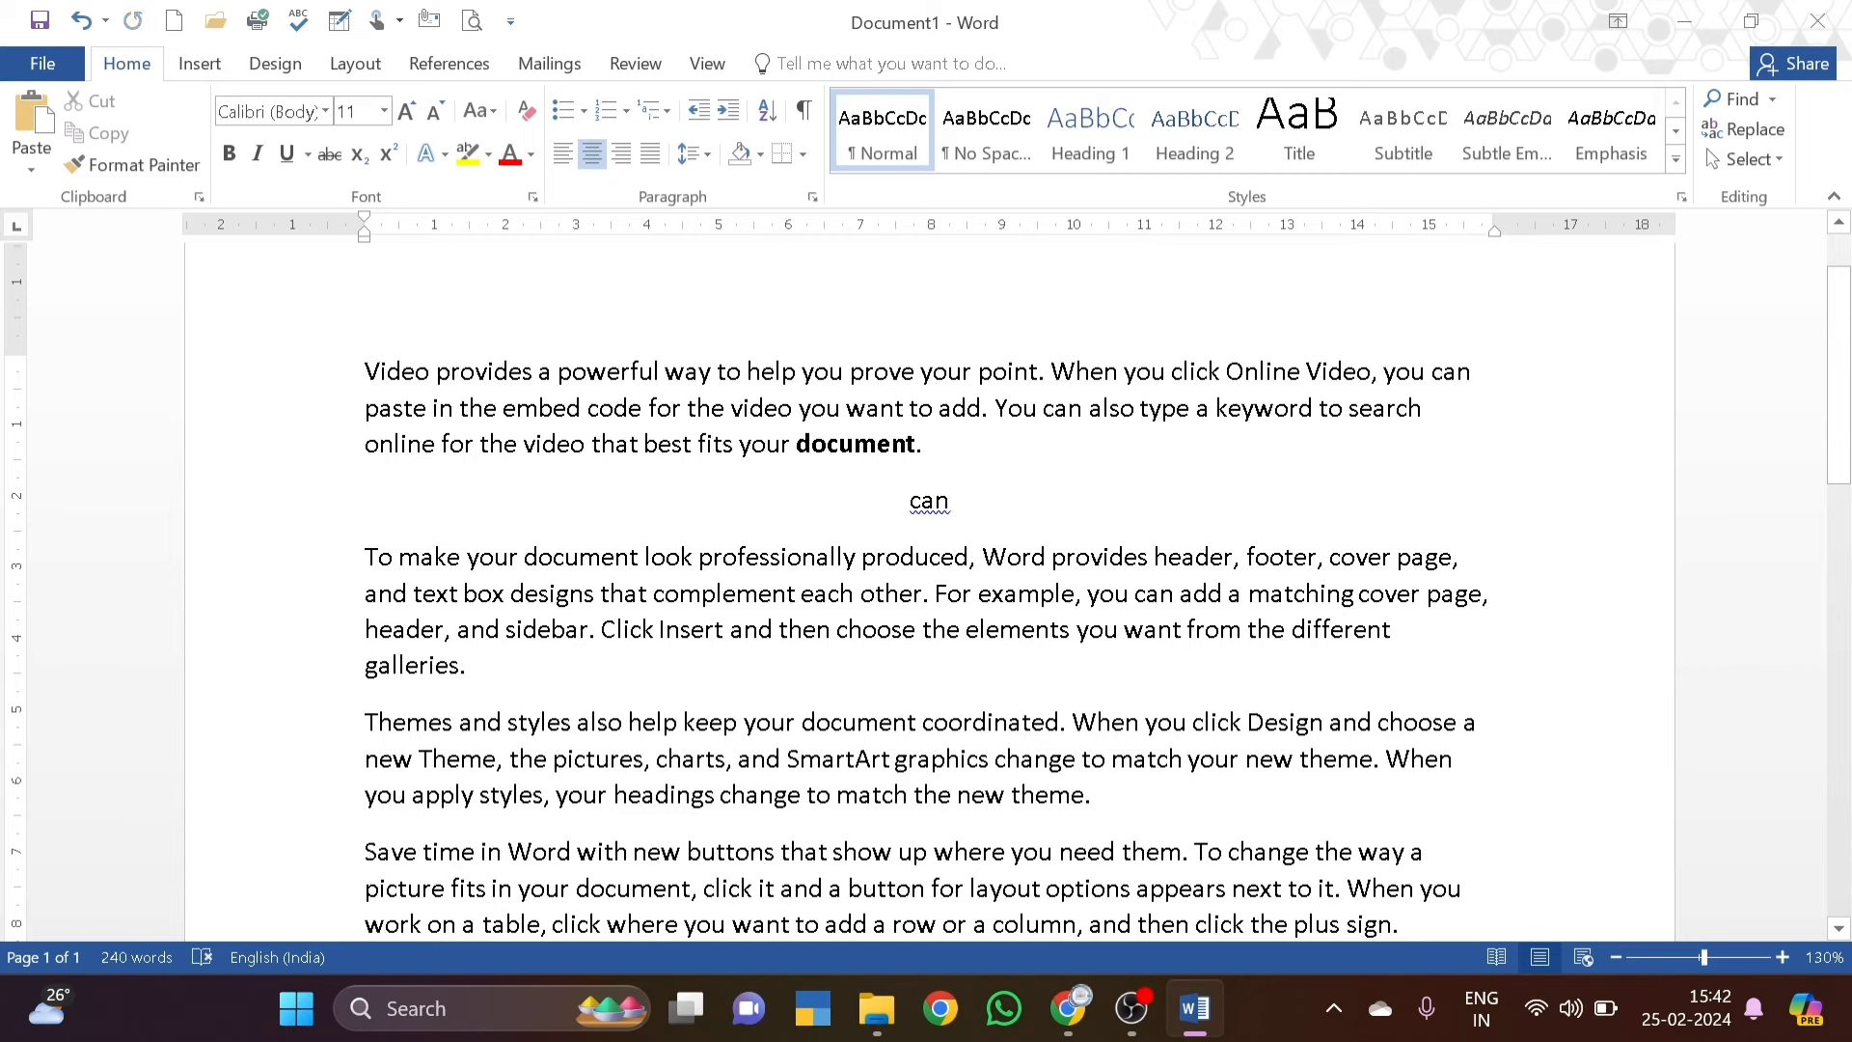
Step: Open Find and Replace, place the cursor at the start of the document, and set "provides" as the text to find
key(ctrl+h)
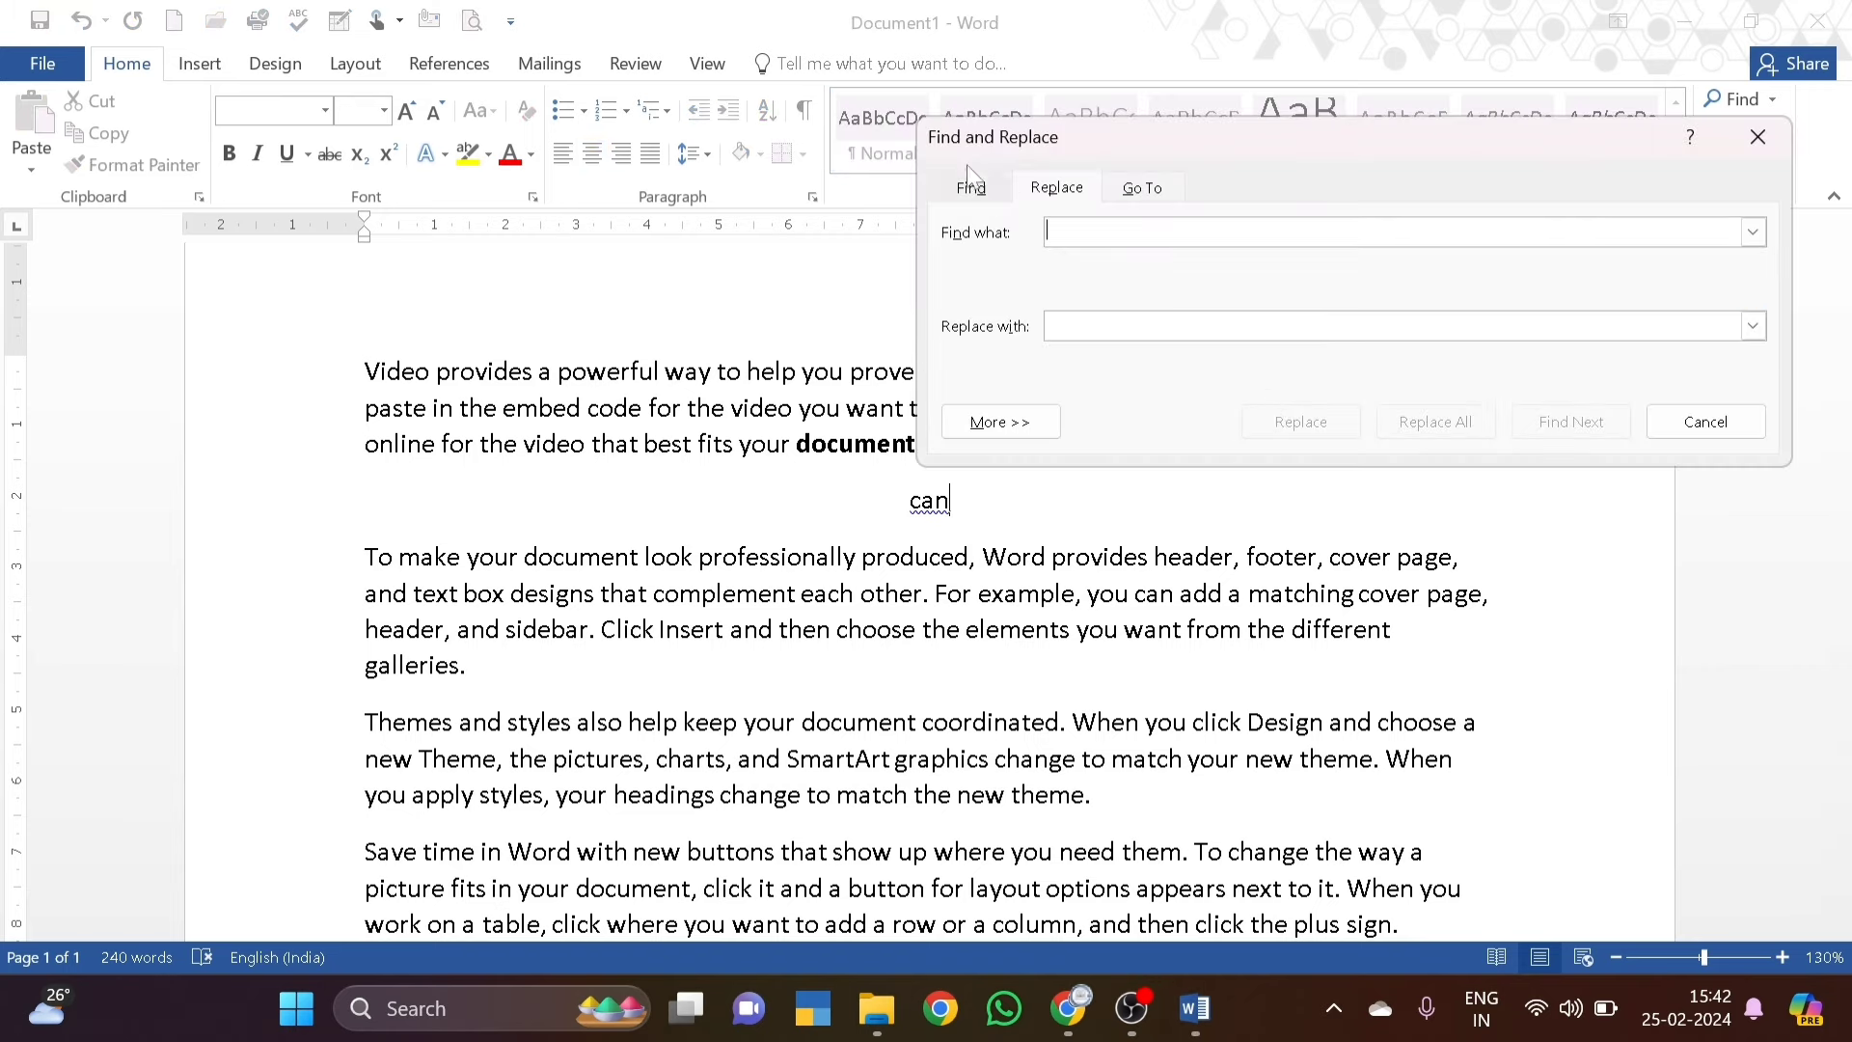
click(1061, 193)
click(1138, 188)
click(1055, 189)
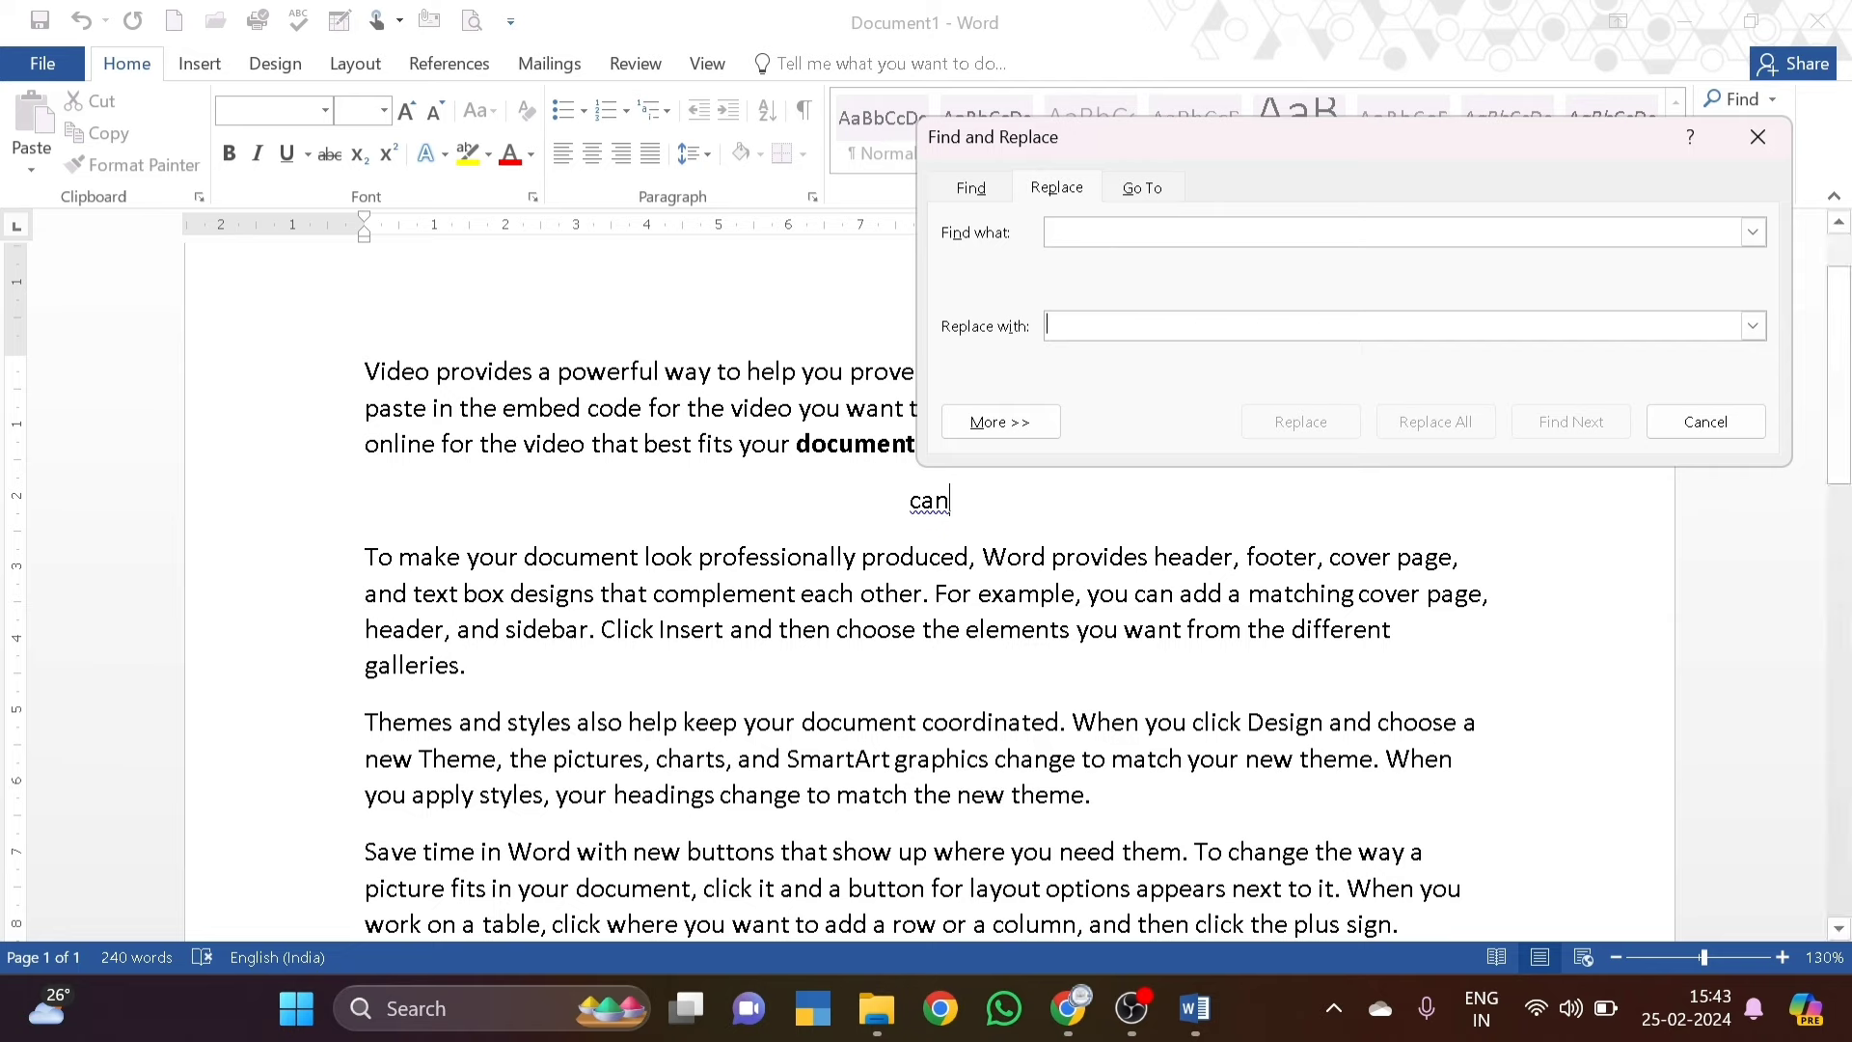
click(951, 501)
click(366, 372)
click(1072, 233)
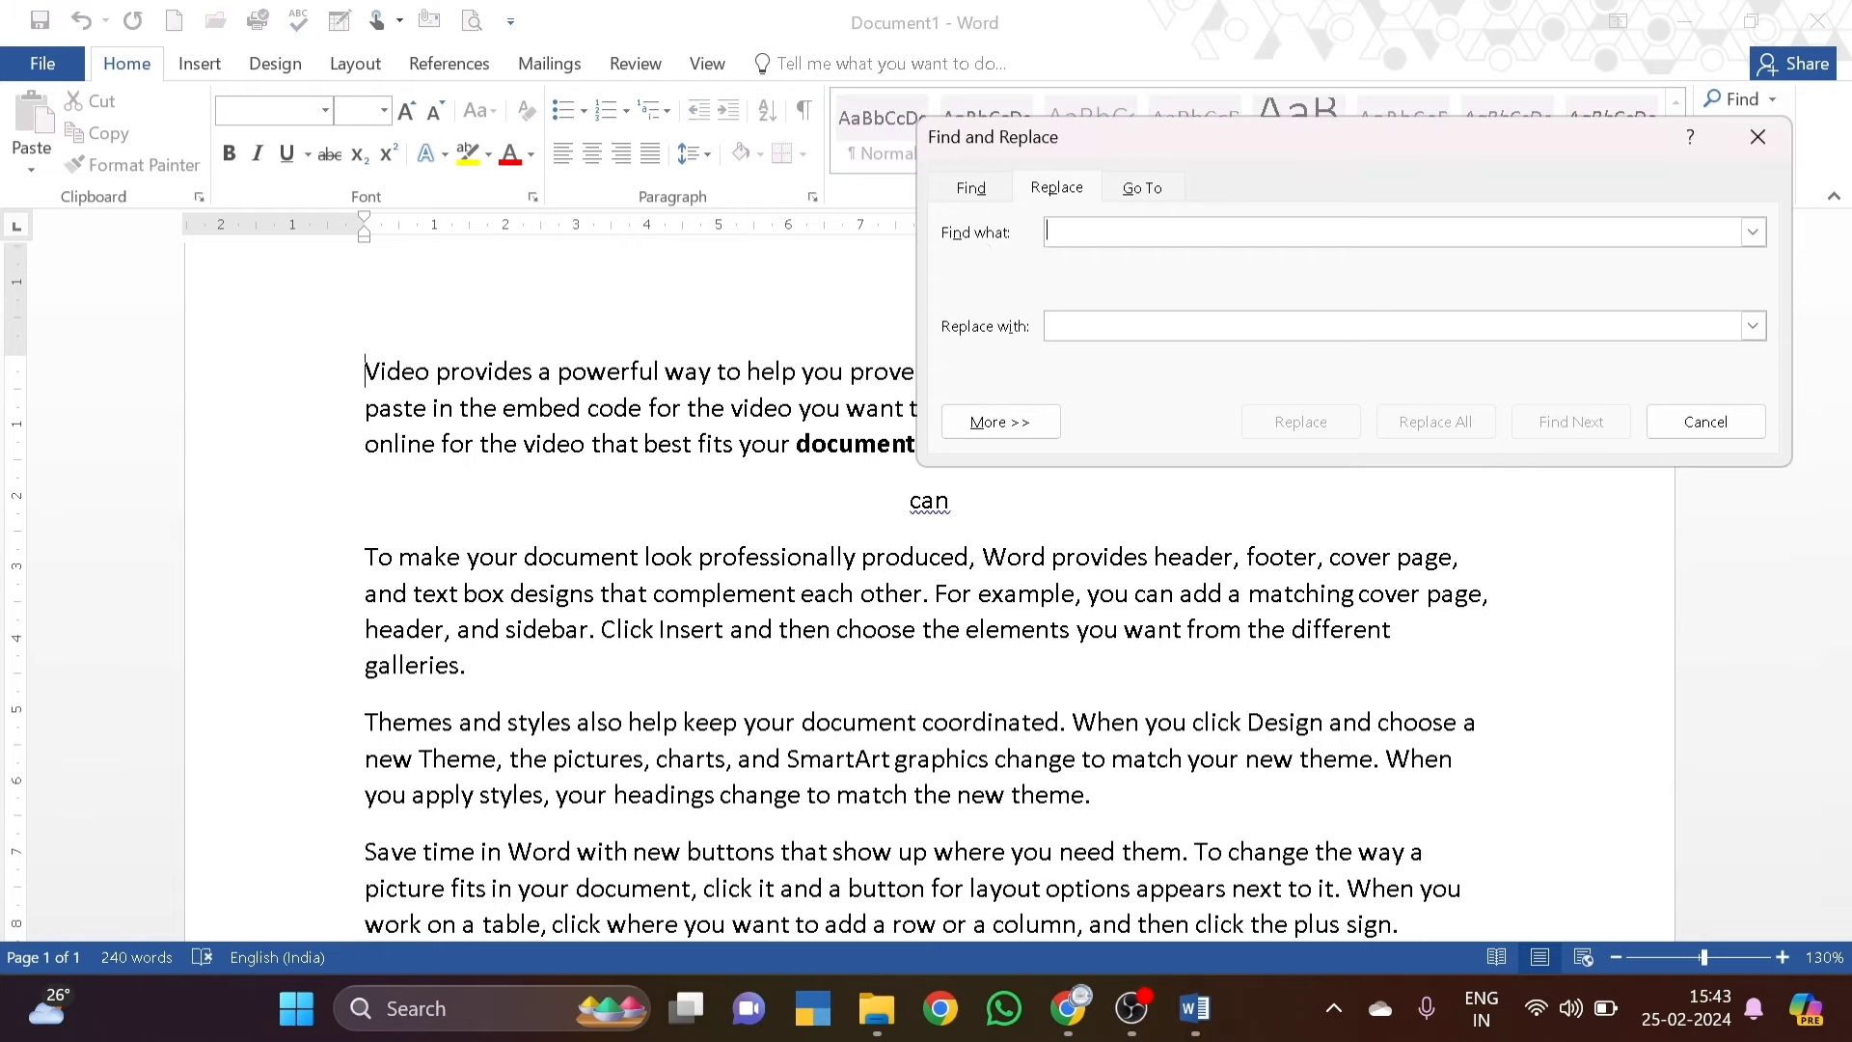
text(P)
key(BackSpace)
text(provides)
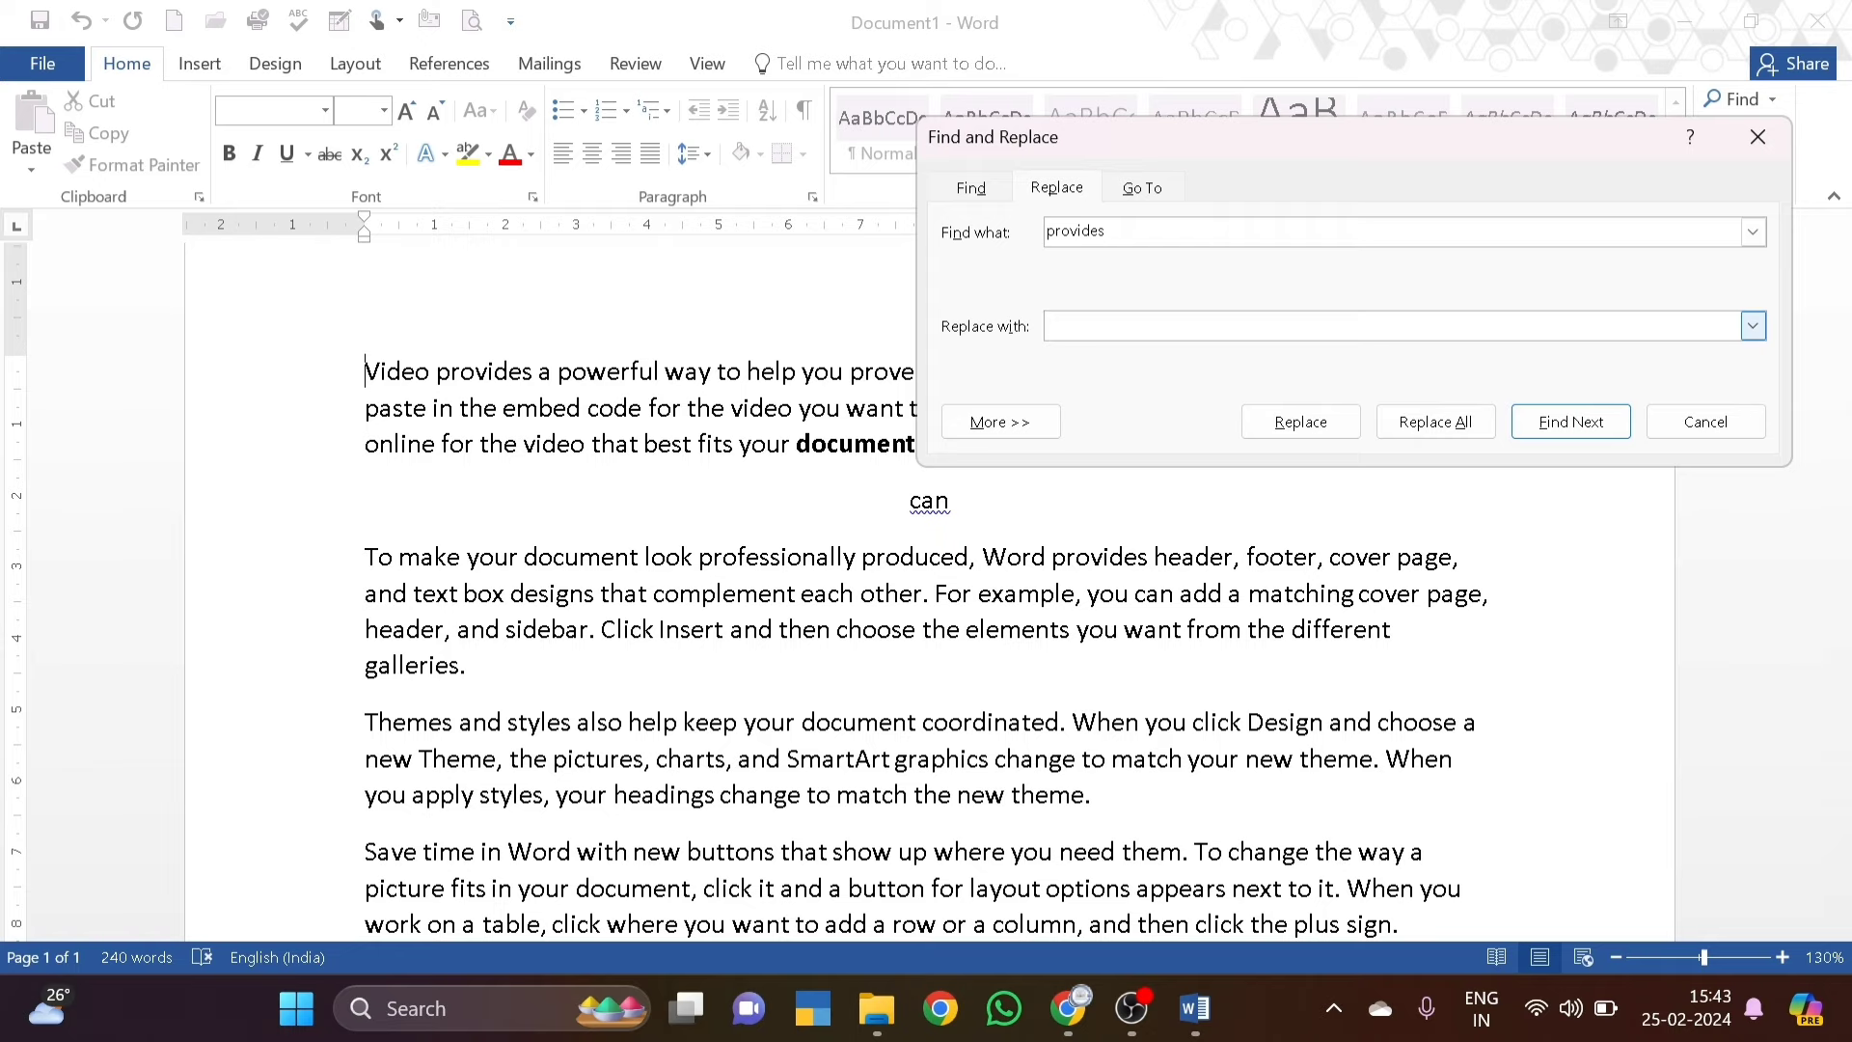
Step: Set the replacement text for "provides" to "SHARE" in capital letters
text(Sh)
key(BackSpace)
key(BackSpace)
key(Caps_Lock)
text(SHARE)
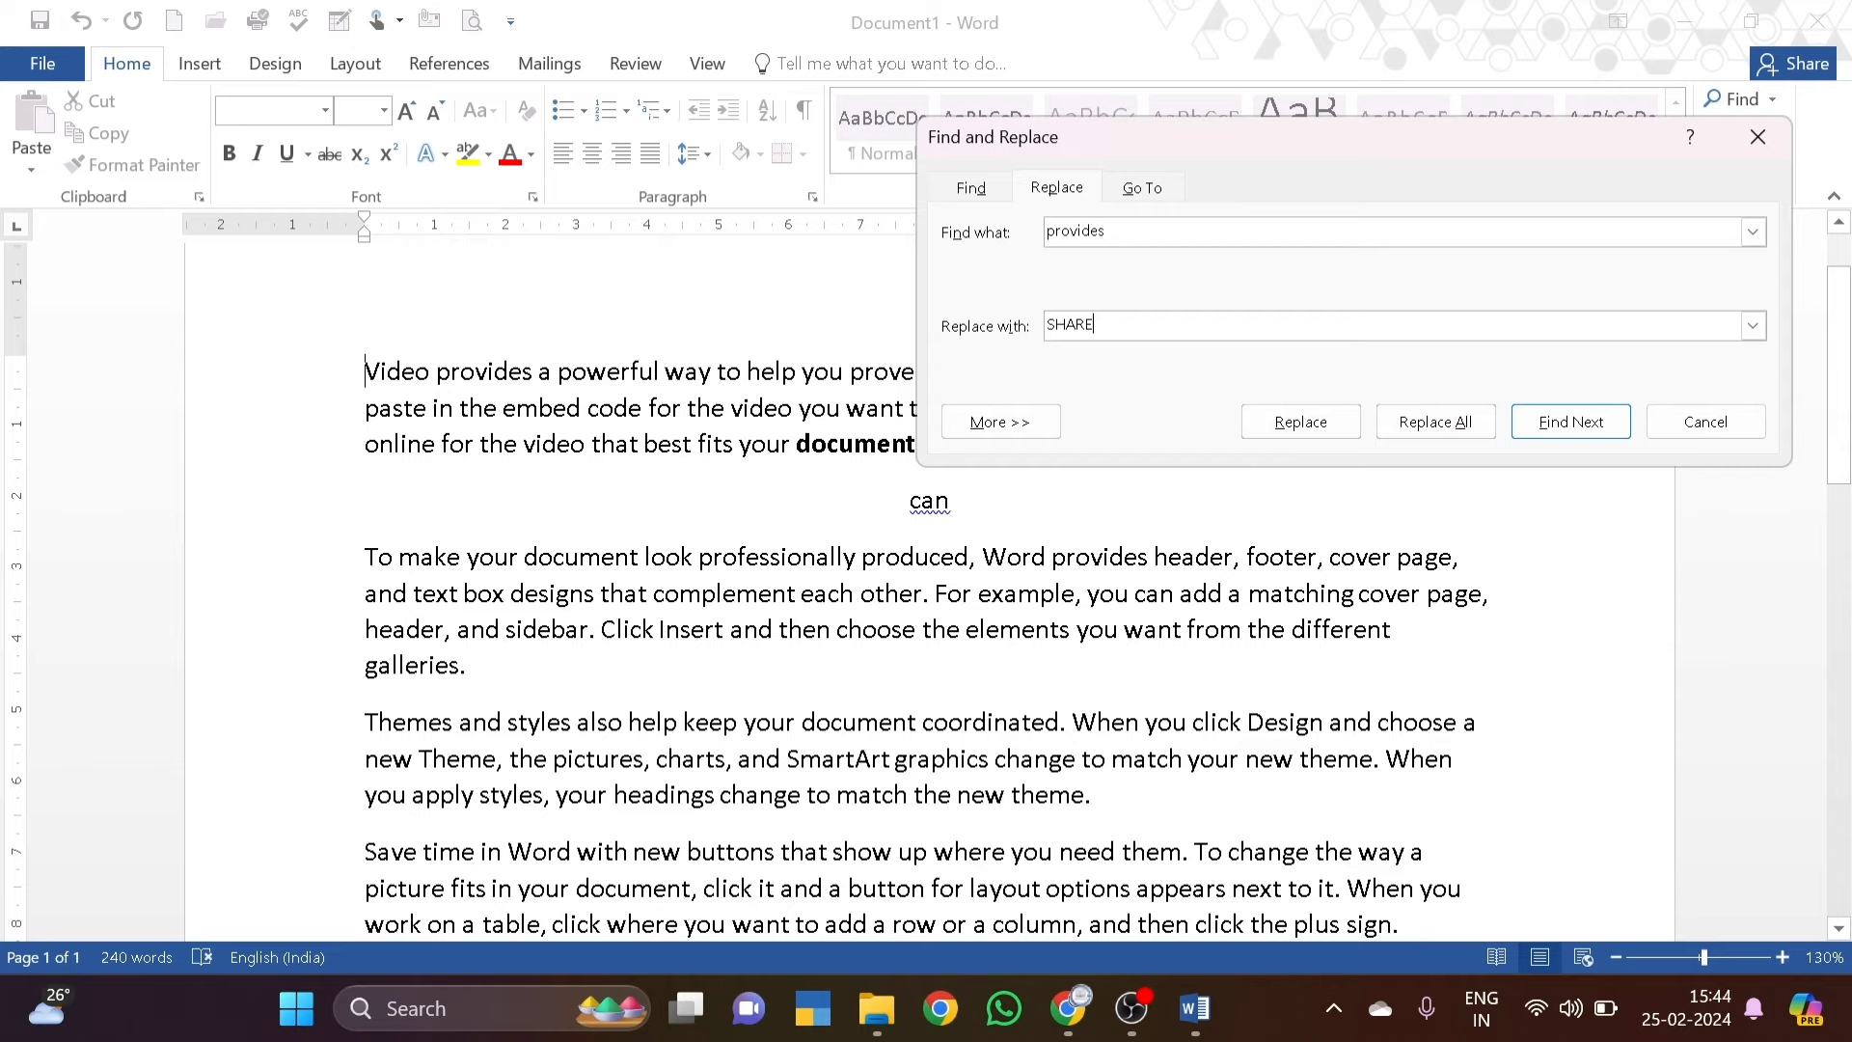
Step: Find the first "provides" in the opening paragraph and replace that single occurrence with "SHARE"
click(1326, 422)
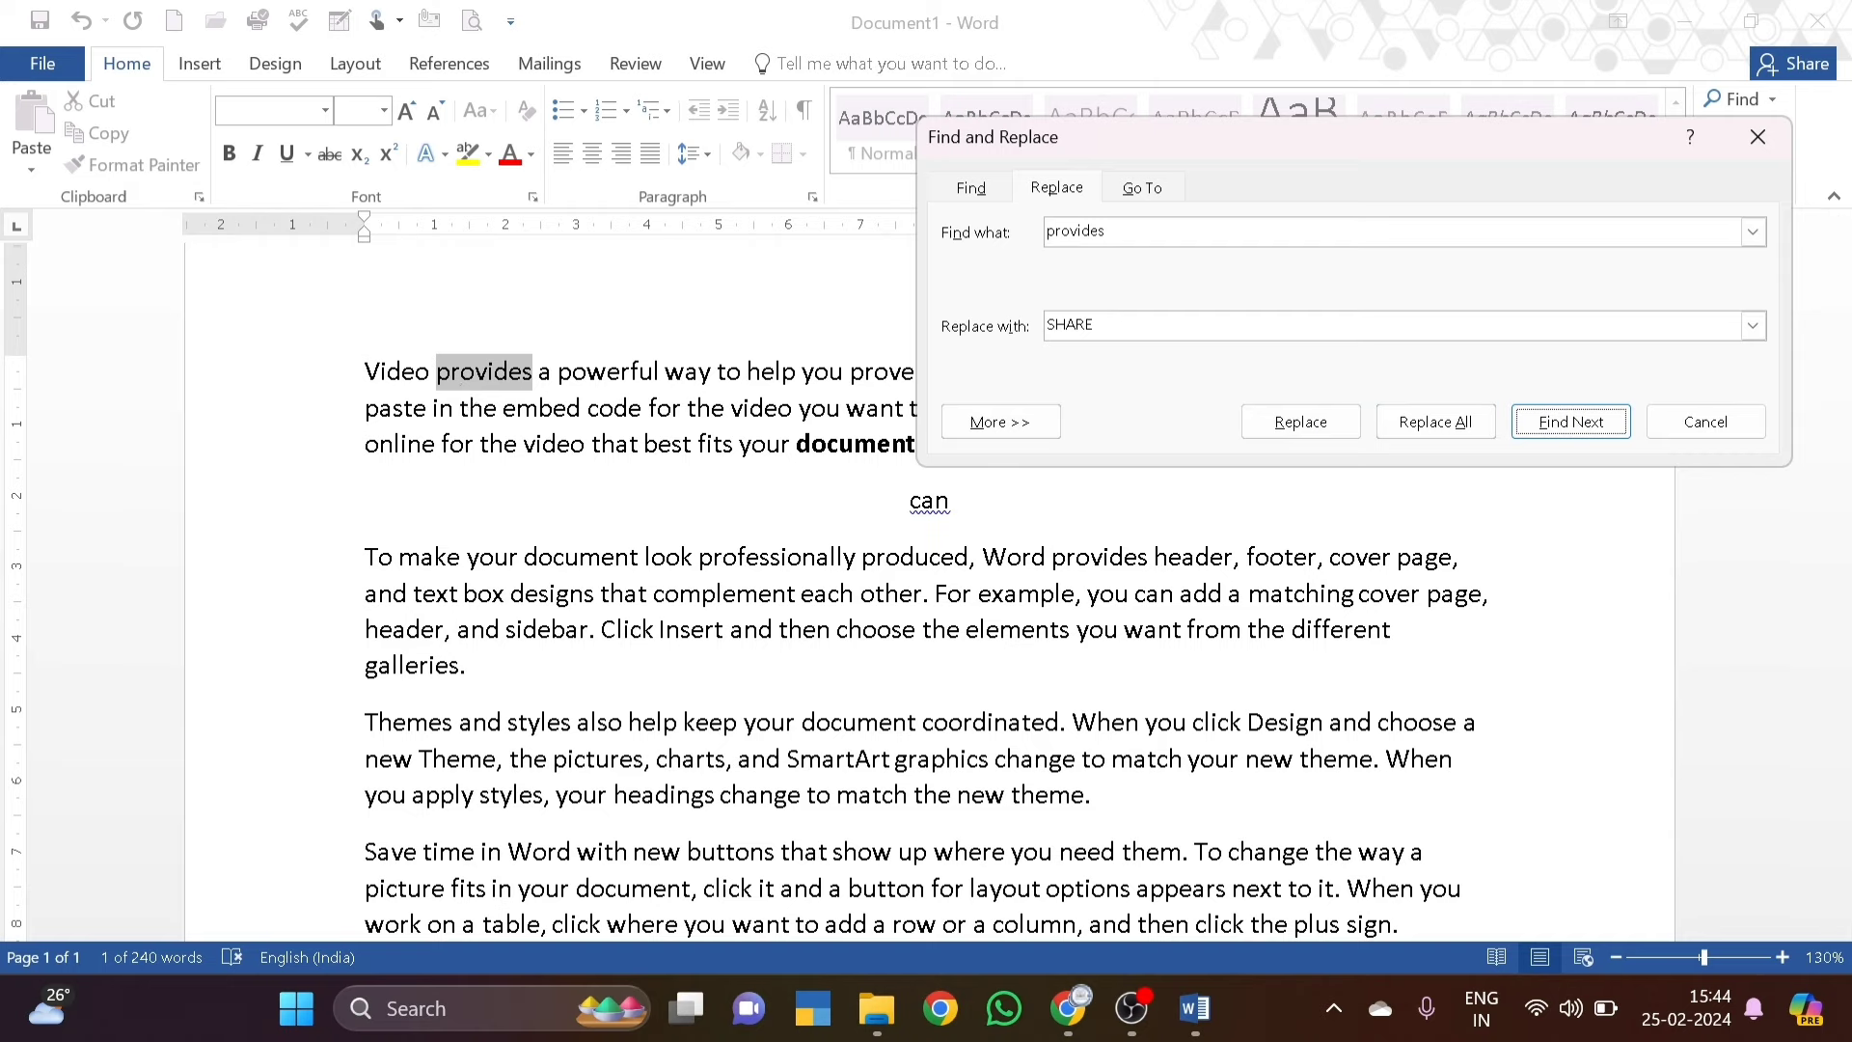
click(1152, 233)
click(1297, 424)
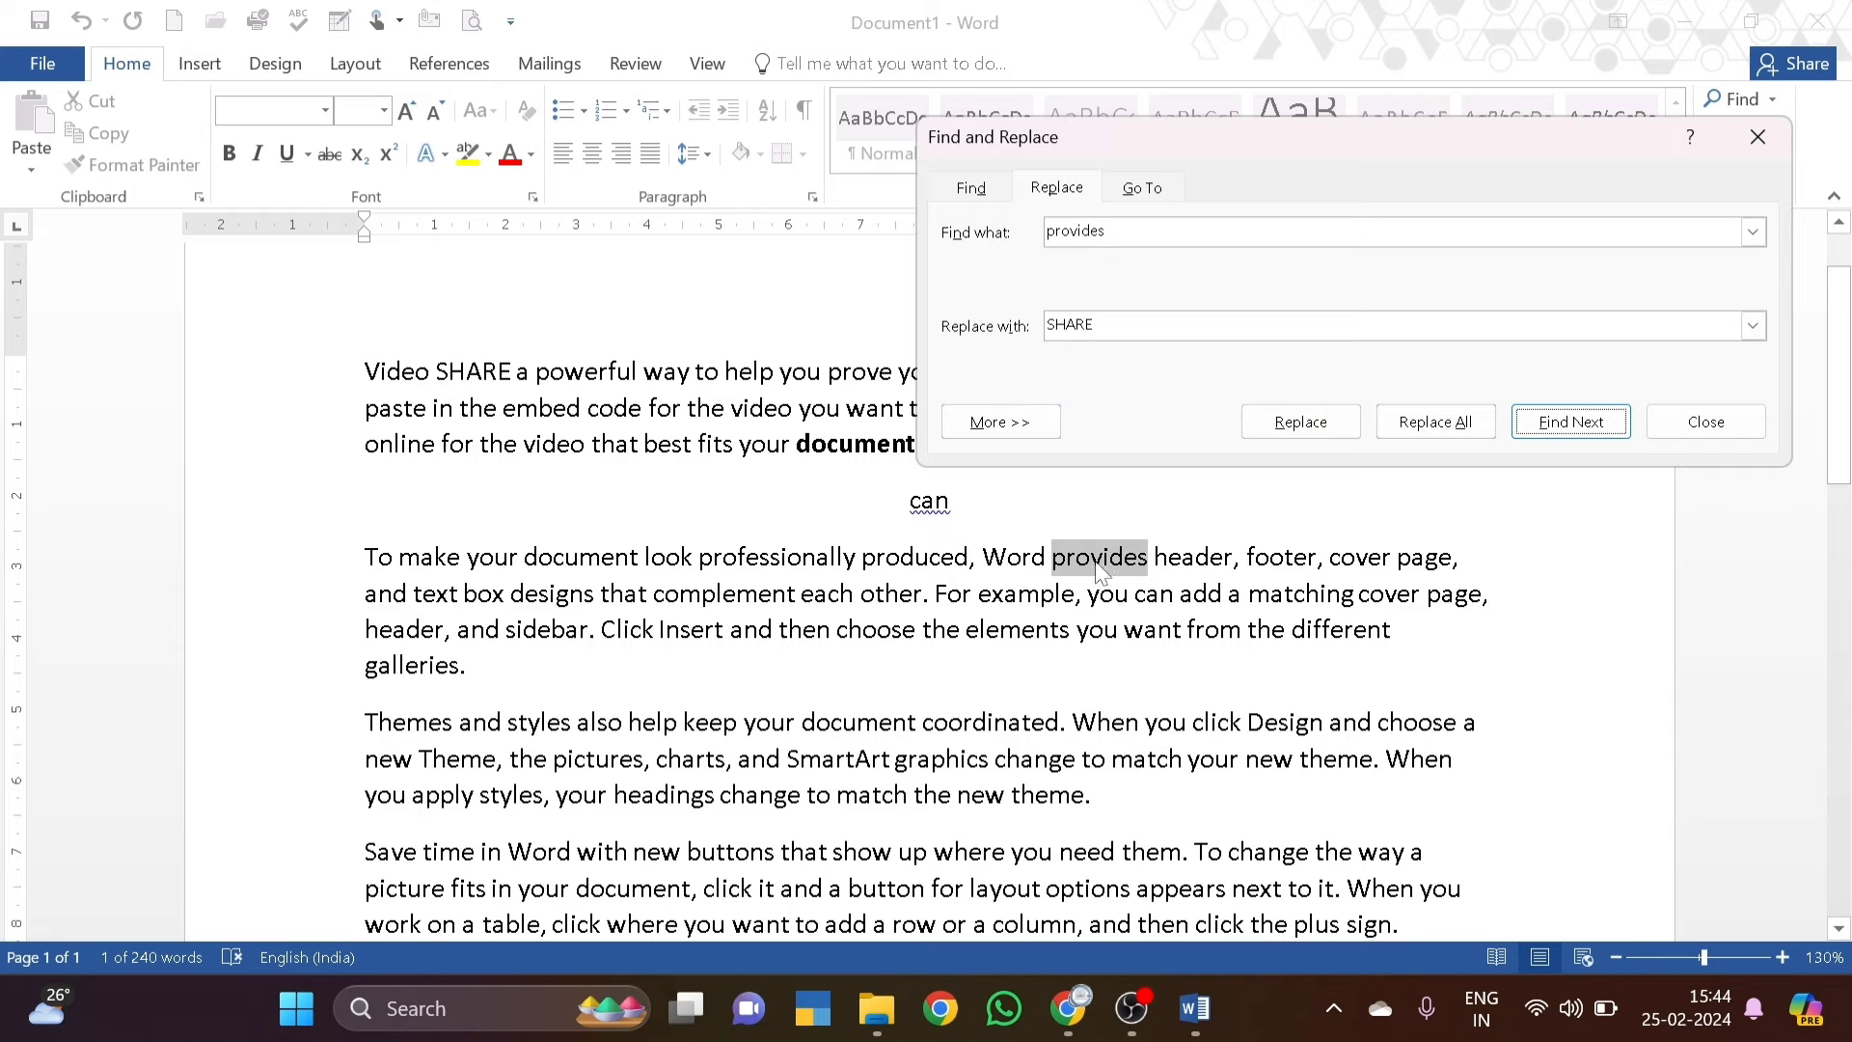
Step: Replace the next "provides", in the paragraph about professionally produced documents, with "SHARE" and close Find and Replace
drag(1107, 231, 1046, 232)
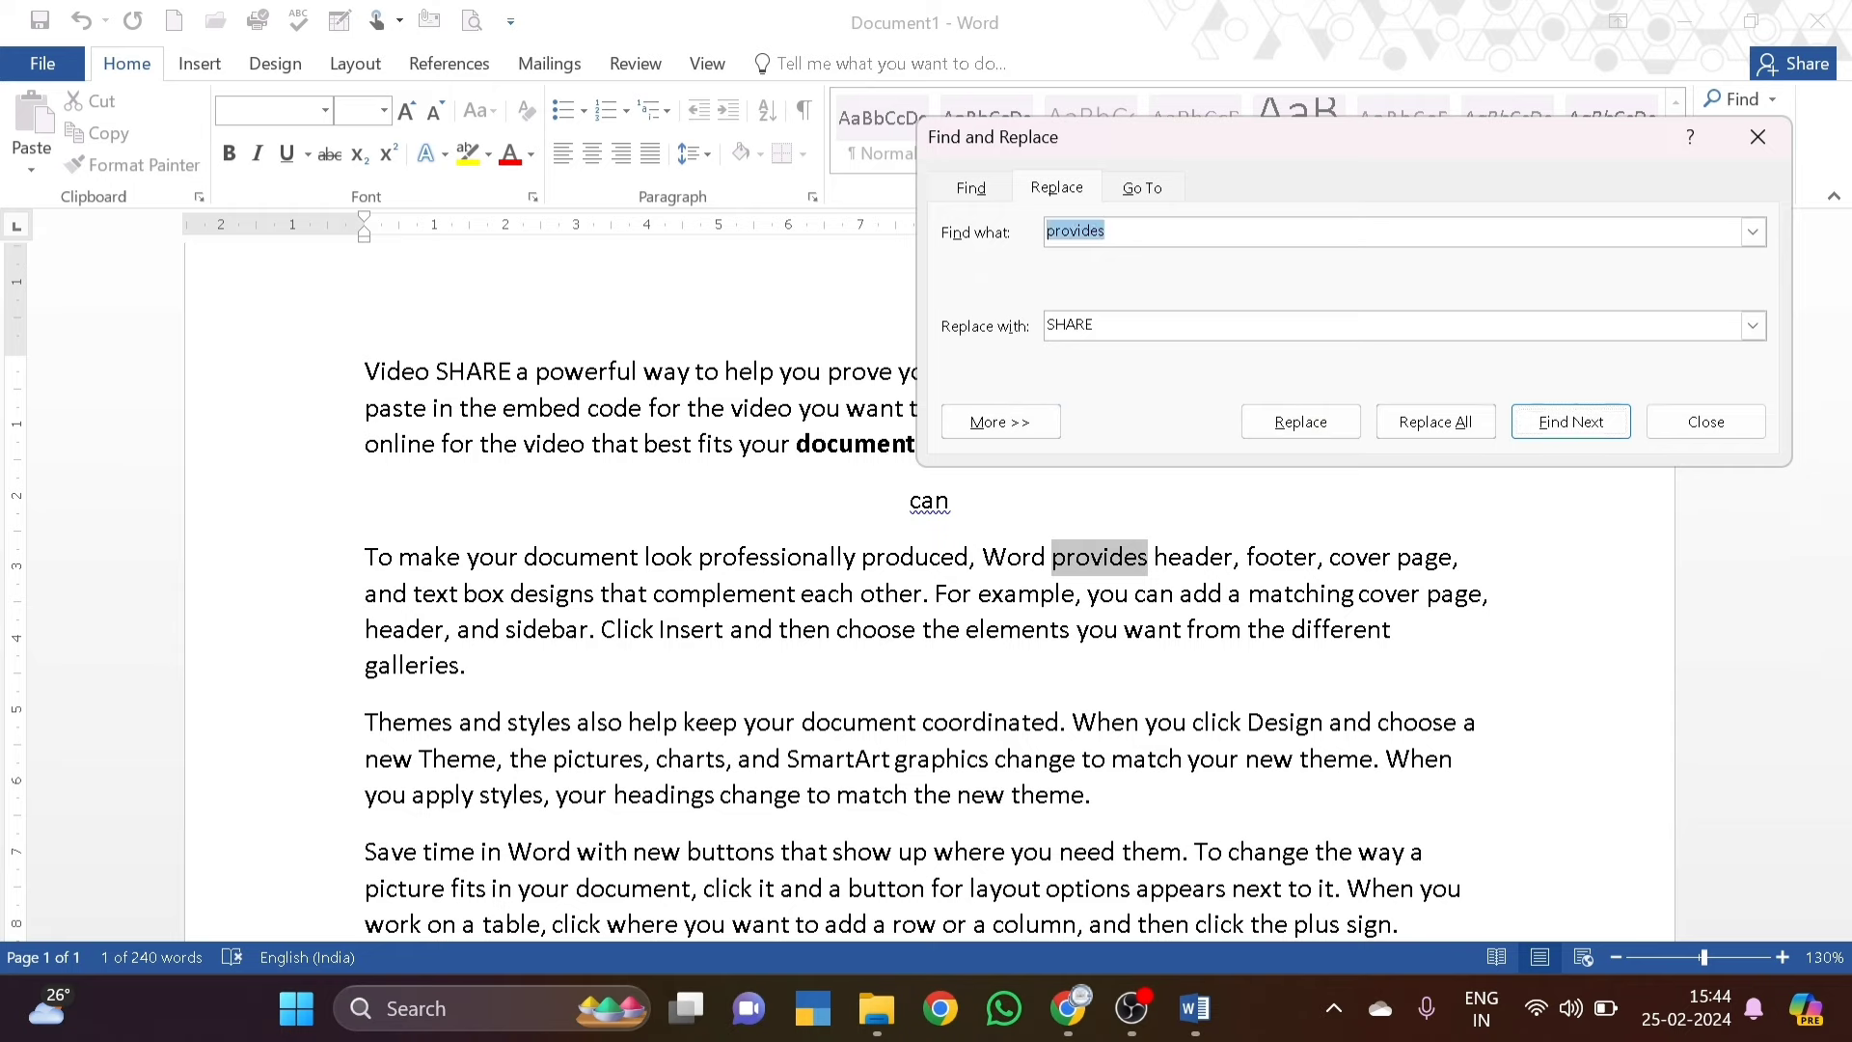
drag(1098, 326, 1036, 325)
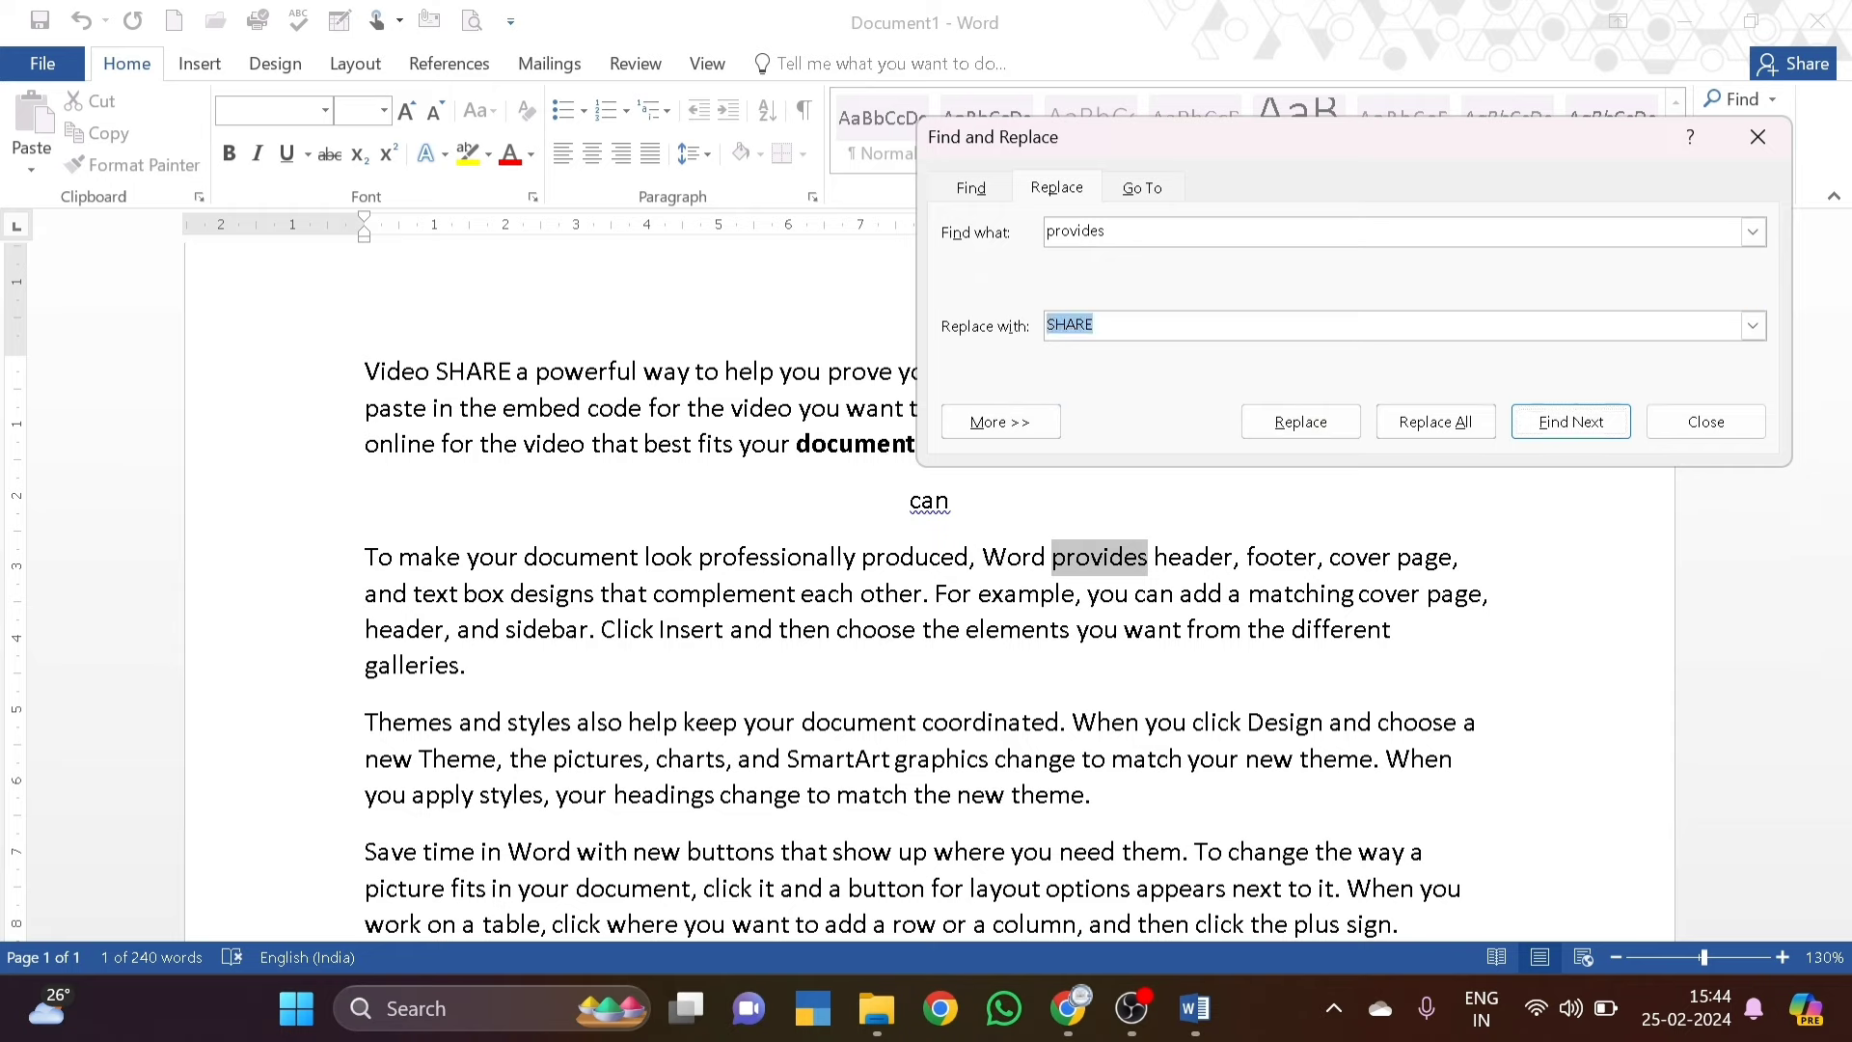
click(1285, 430)
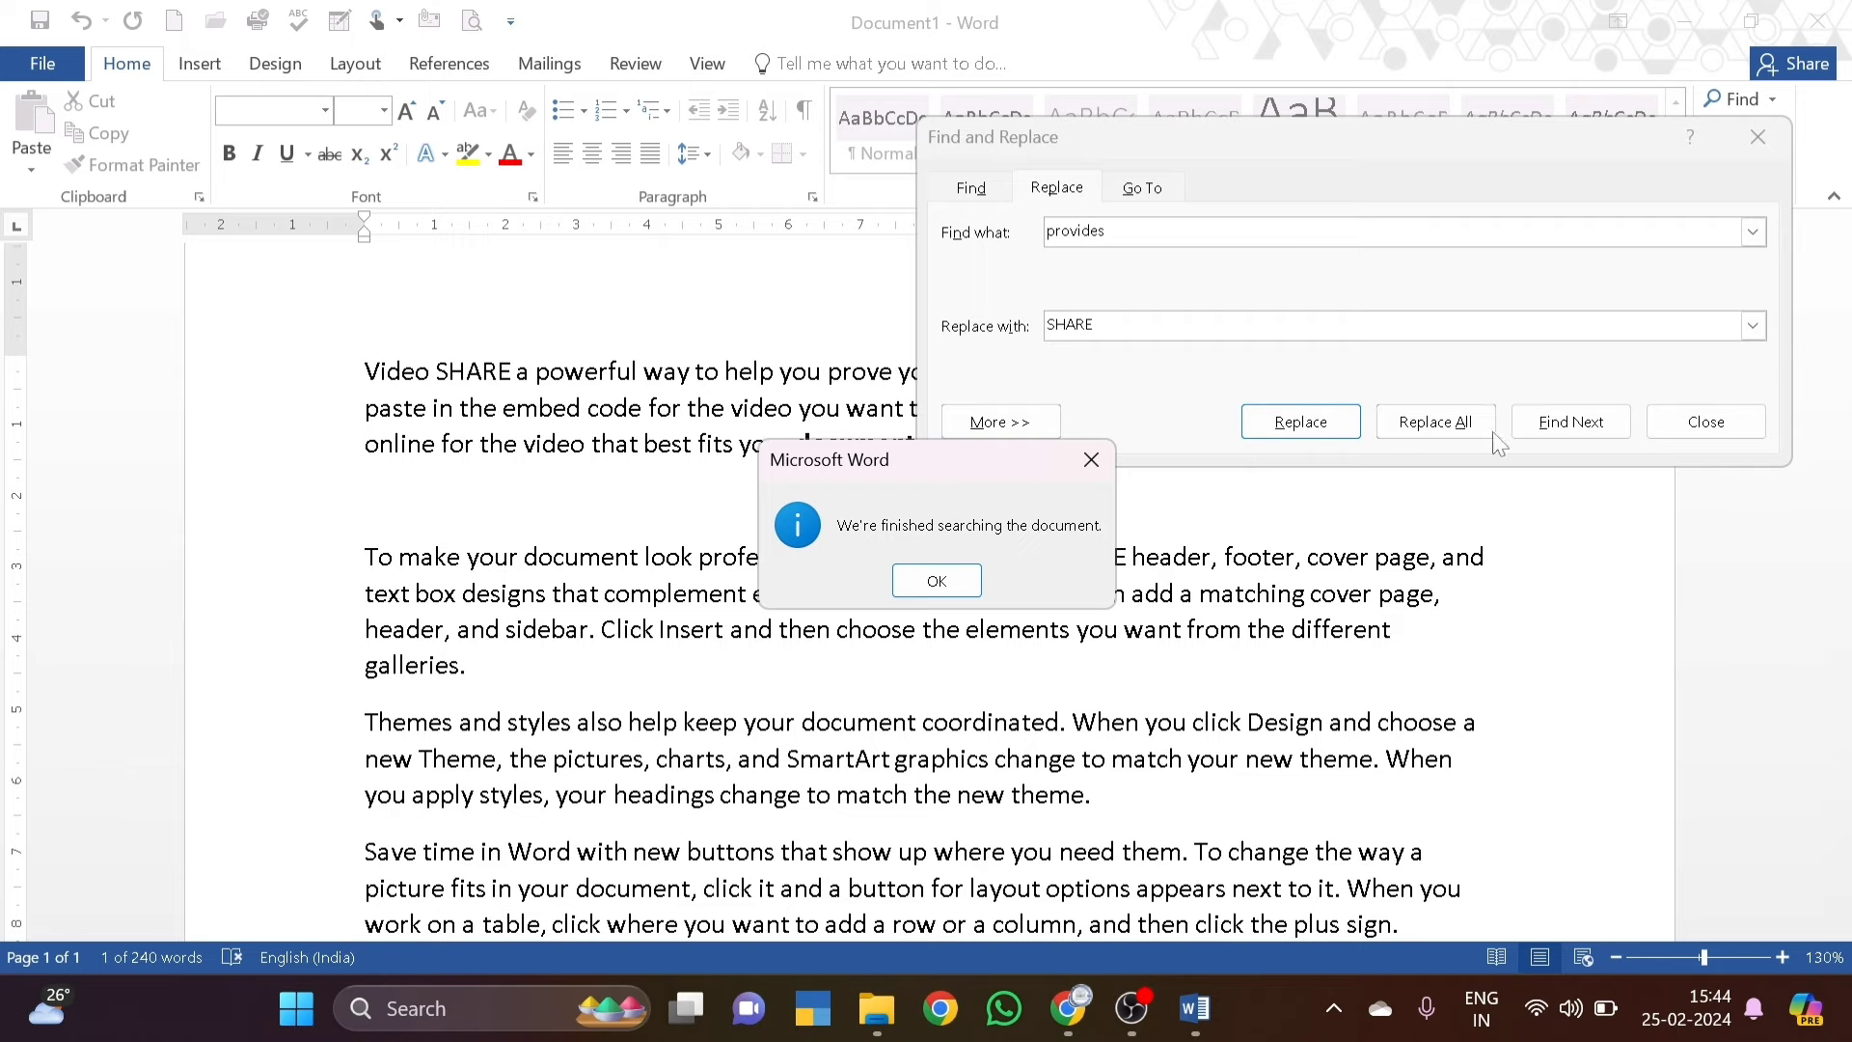
click(1092, 459)
click(1758, 137)
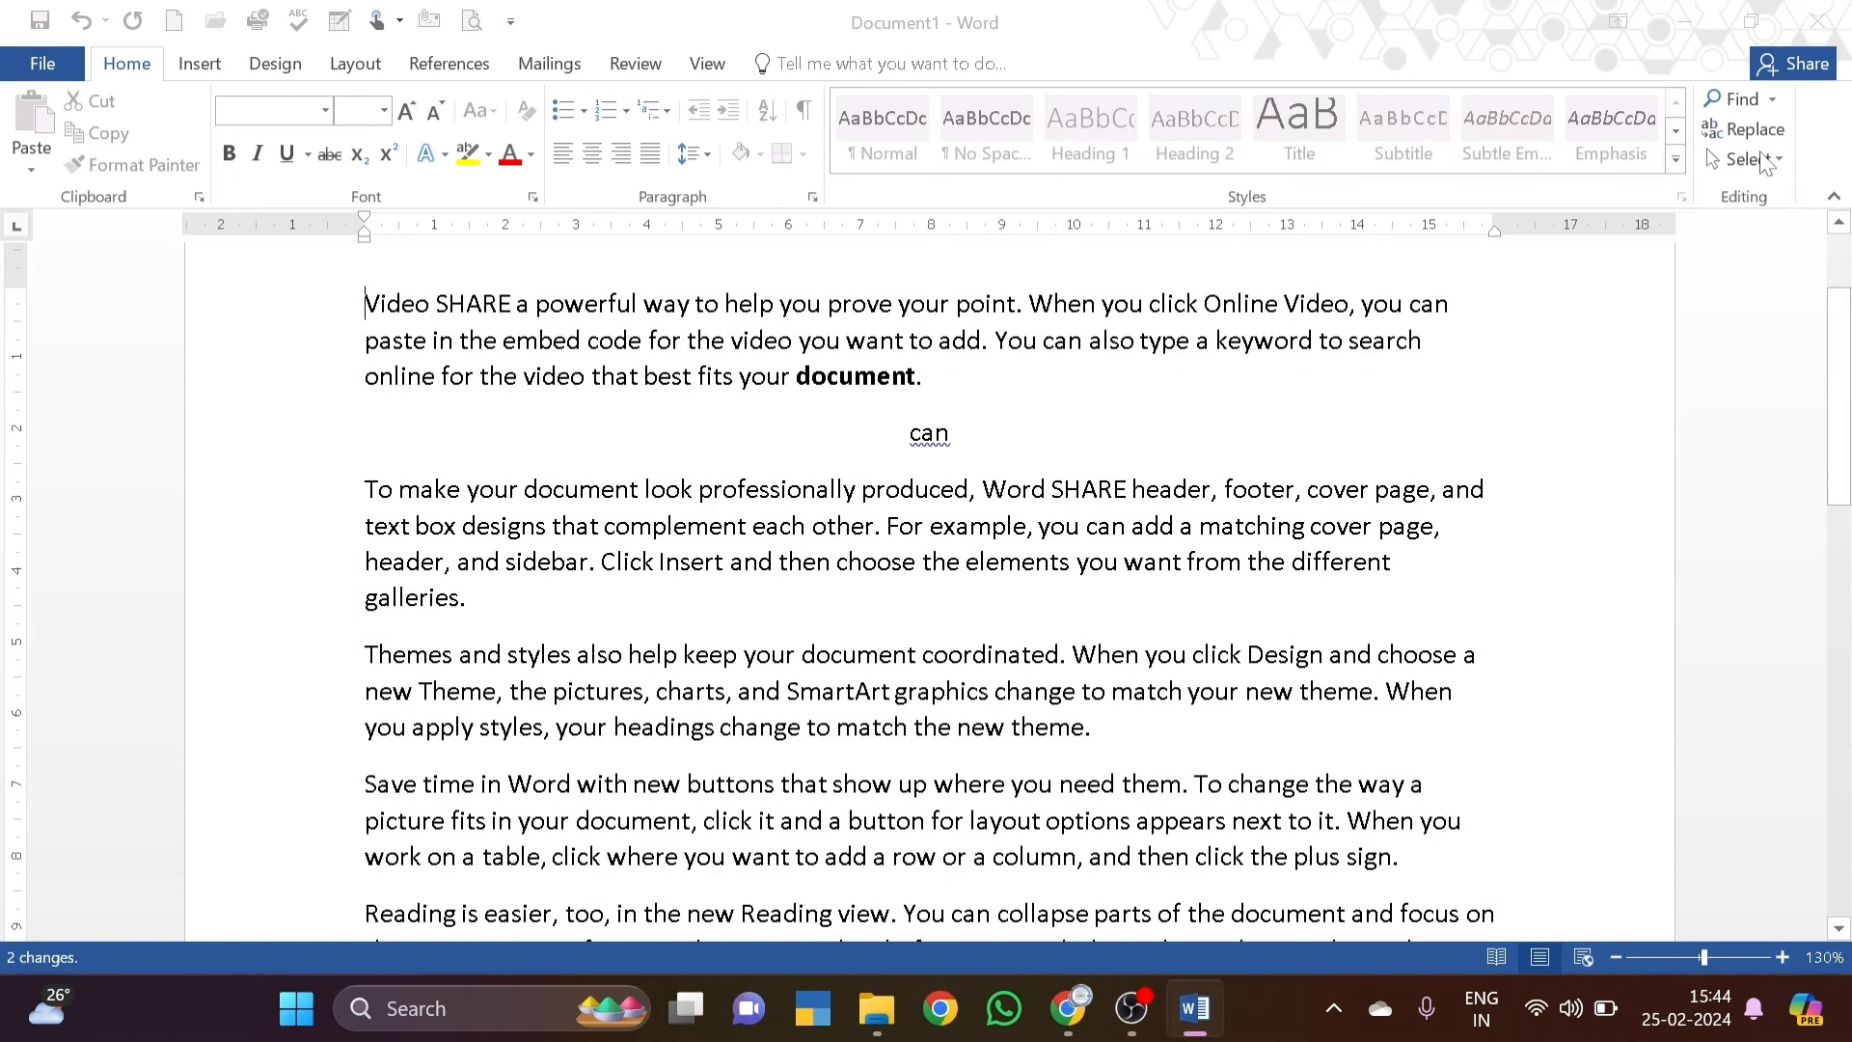